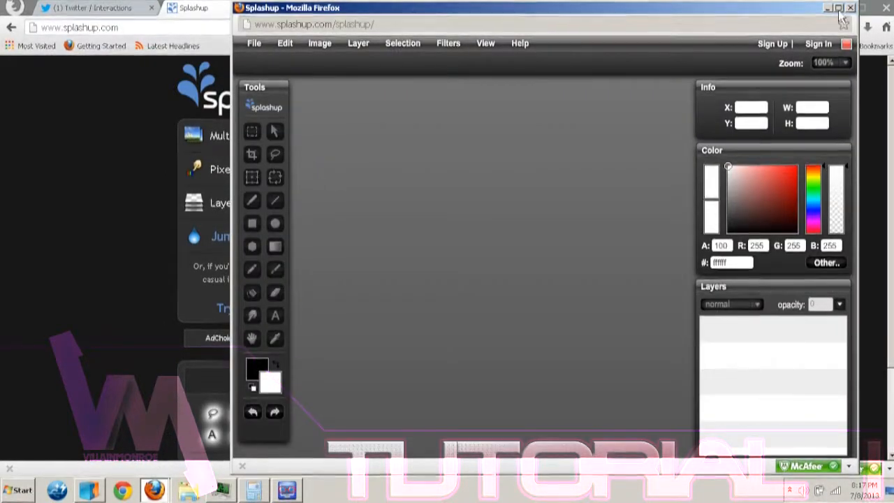
Maximize the editor window and start a new image with a width of 1500 and a height of 900
left_click(837, 9)
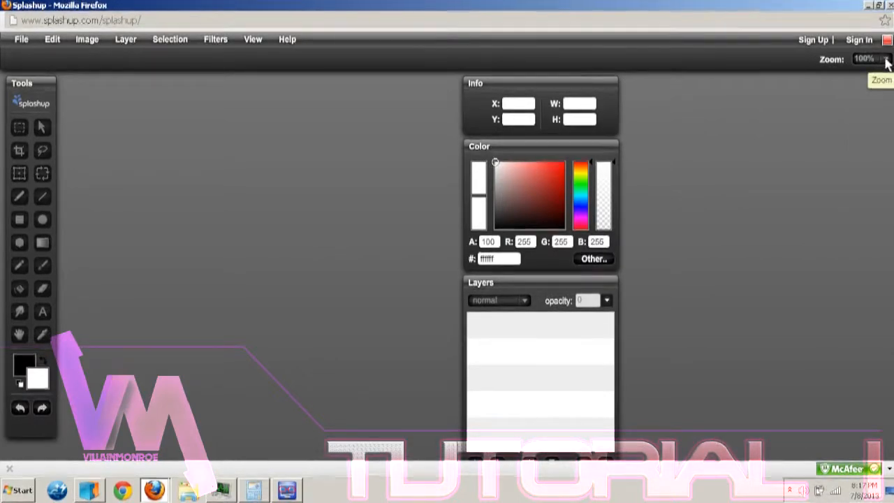
left_click(19, 39)
left_click(34, 56)
left_click(436, 241)
left_click(425, 243)
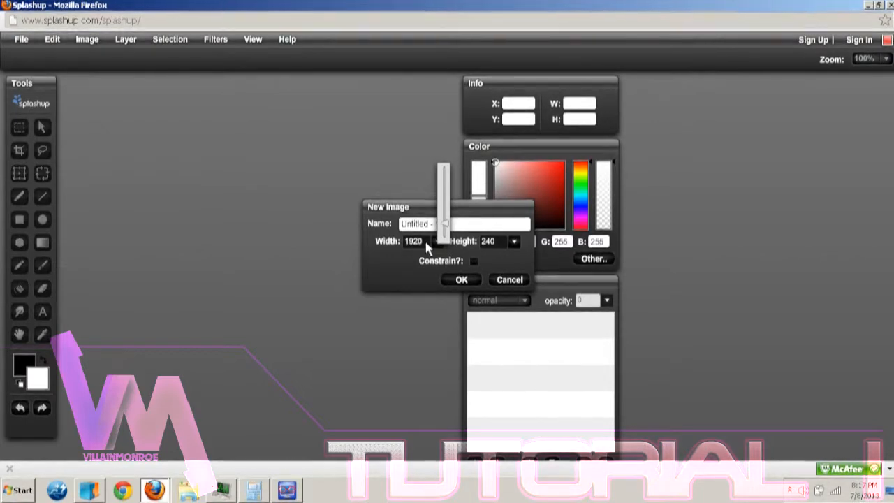
left_click(514, 241)
left_click_drag(518, 248, 525, 203)
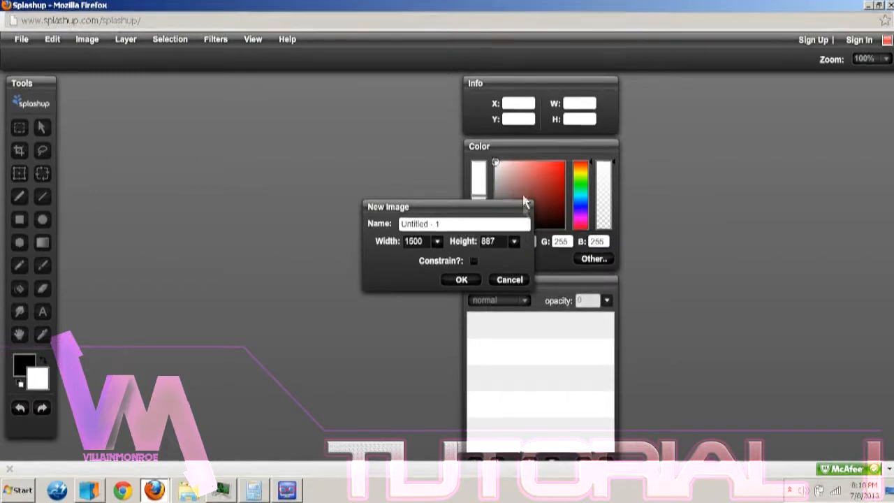
left_click_drag(500, 243, 470, 241)
type("900")
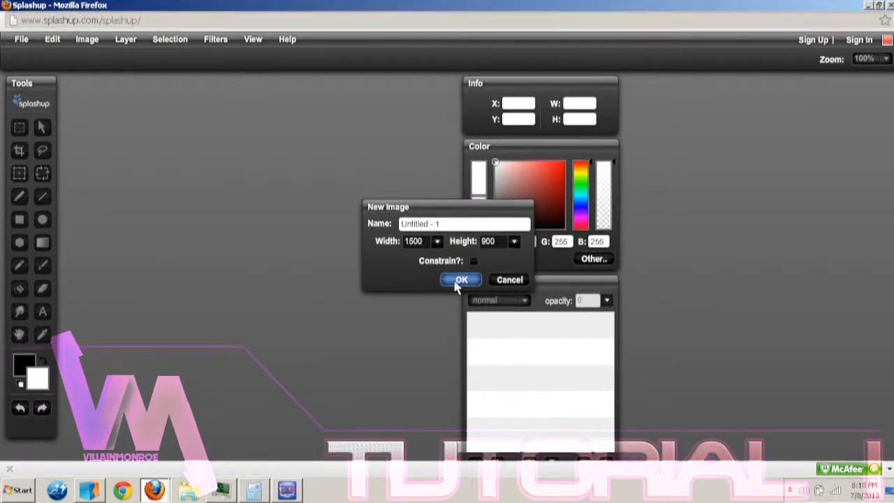
Name the new image "YT Thumb" and create it
left_click_drag(448, 227, 285, 249)
type("YT")
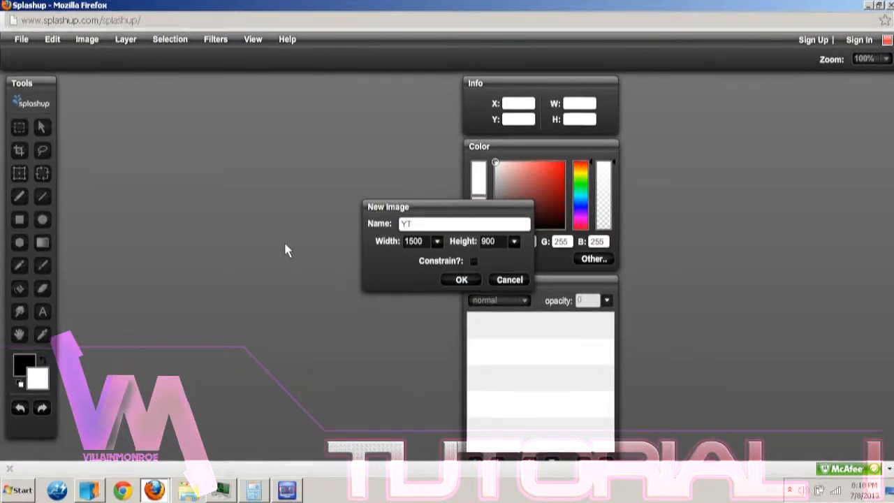
type(" Thumb")
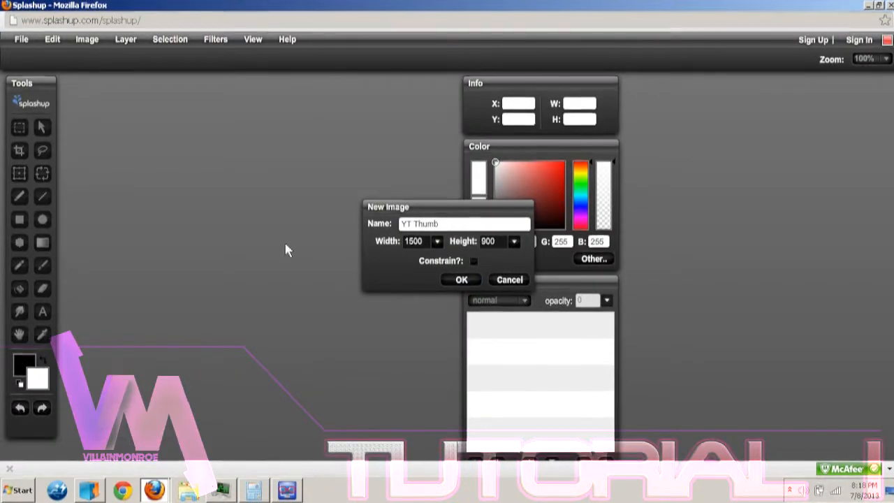
left_click(451, 280)
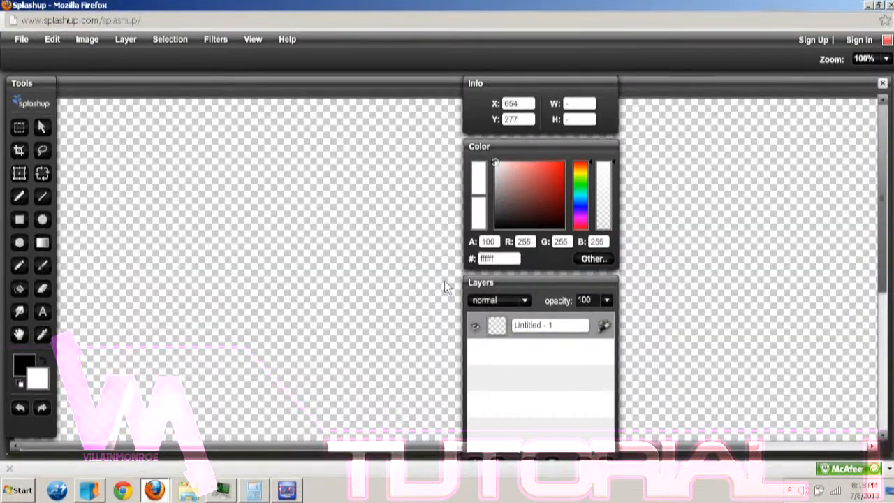
Move the Info, Color and Layers palettes clear of the canvas, stacked one below another
left_click(881, 60)
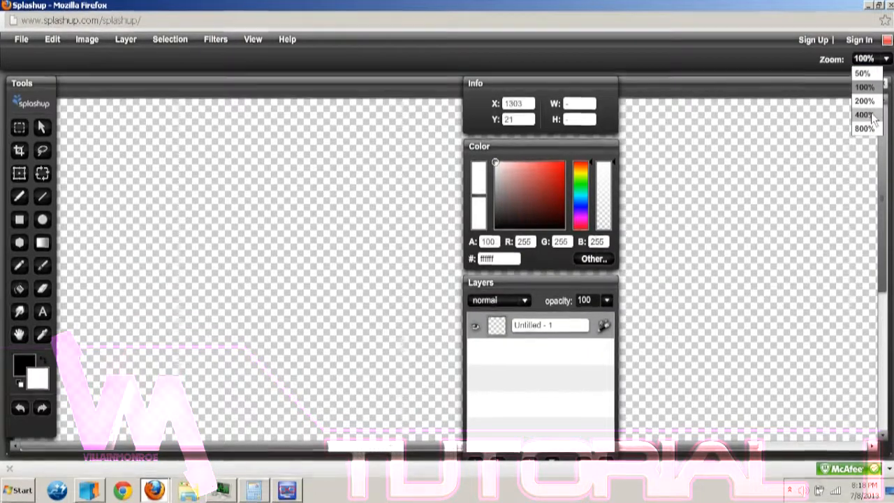
left_click(864, 75)
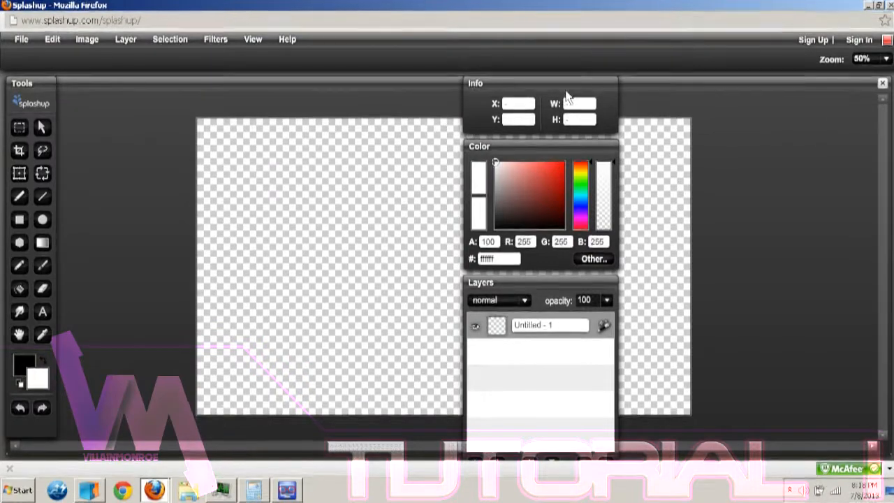
left_click_drag(570, 86, 845, 87)
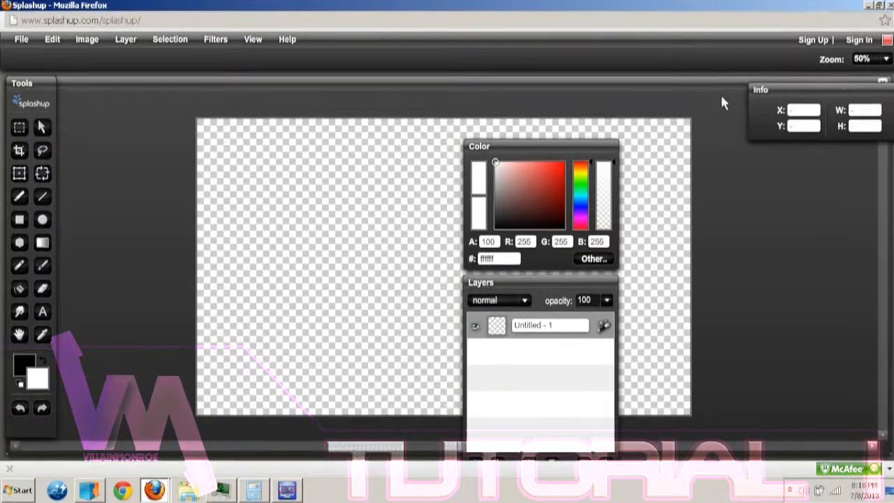
left_click_drag(532, 149, 814, 146)
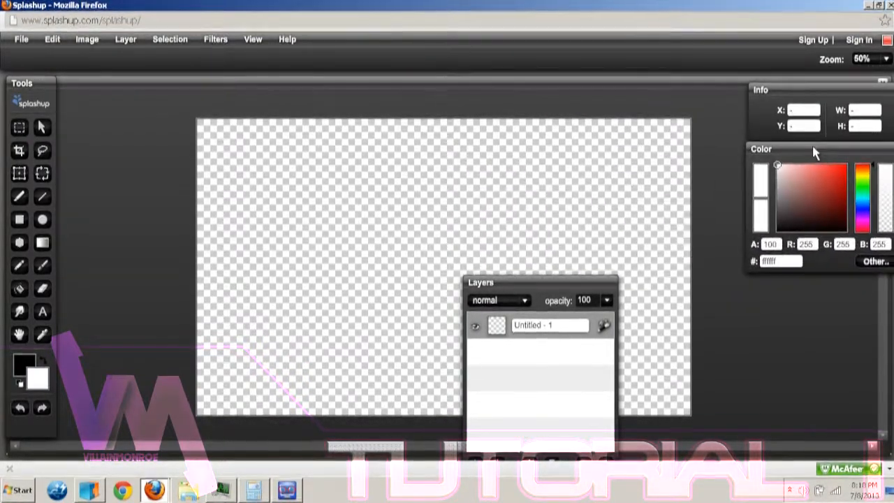
left_click_drag(524, 278, 804, 263)
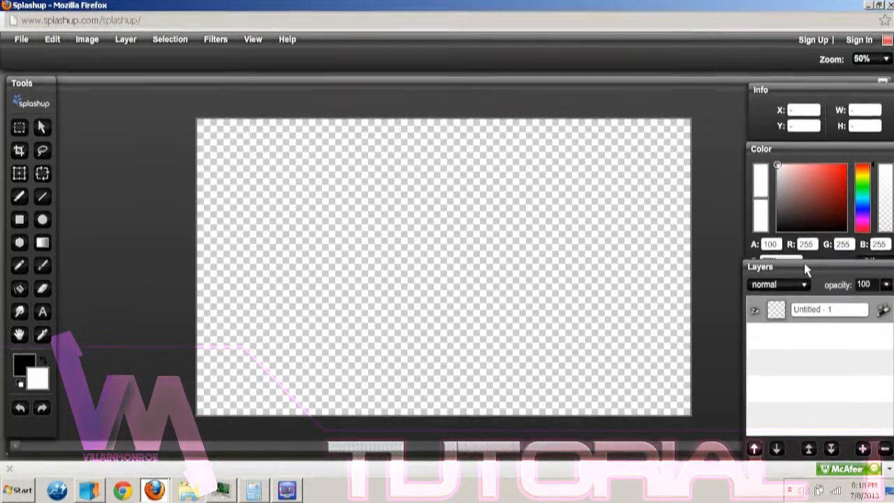
Swap the foreground and background colors and fill the whole canvas with black
left_click(41, 363)
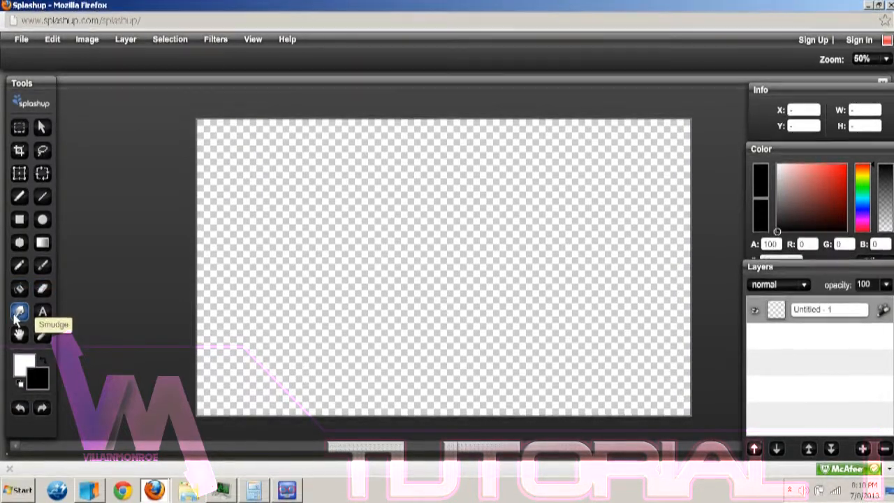
left_click(19, 287)
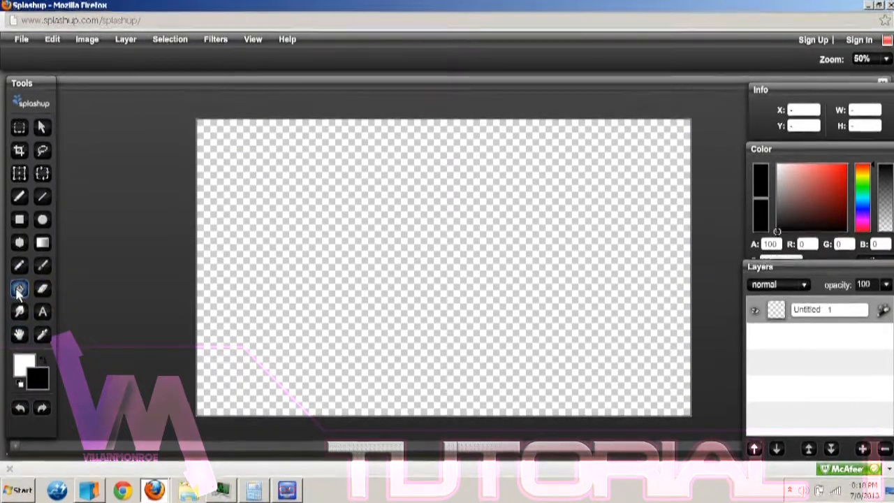
left_click(351, 261)
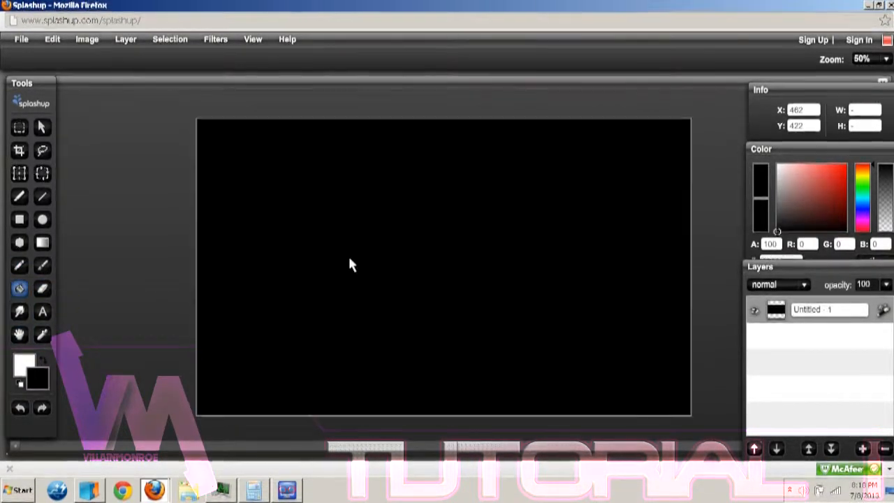
Open black-ops-2-cover-art-bo2-cod.jpg from the desktop as a new layer
left_click(21, 40)
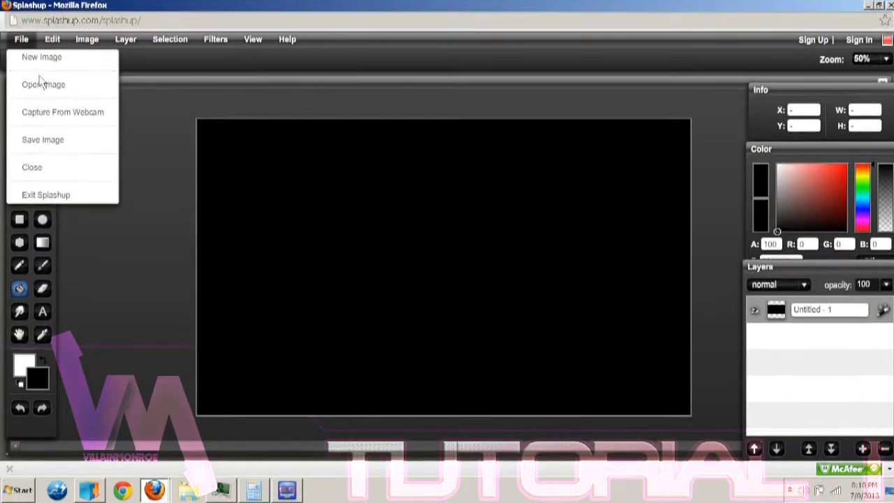
left_click(40, 84)
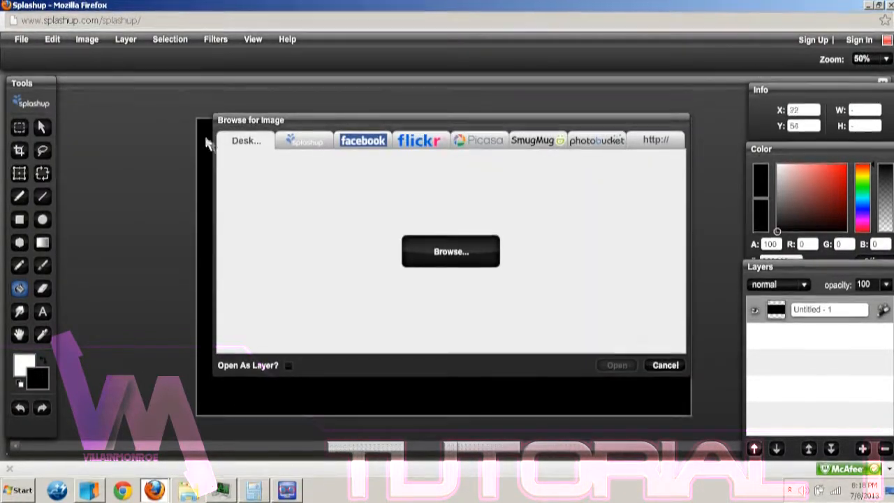
left_click(309, 148)
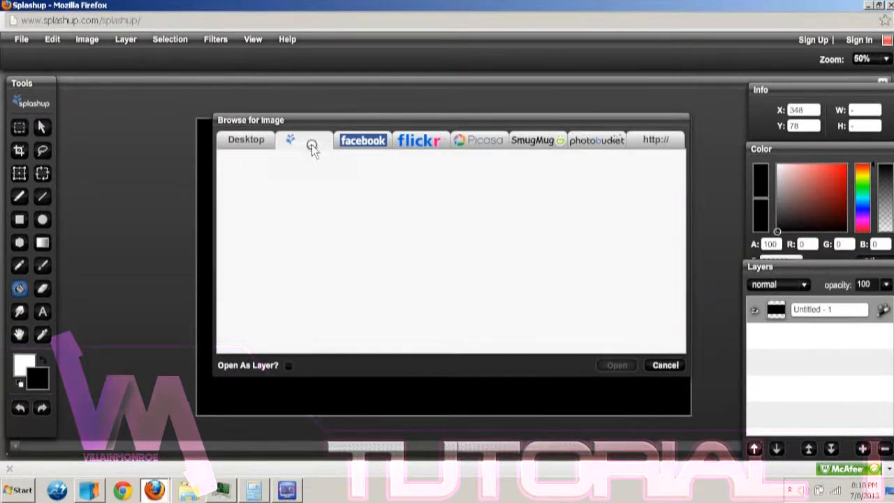
left_click(364, 147)
left_click(655, 140)
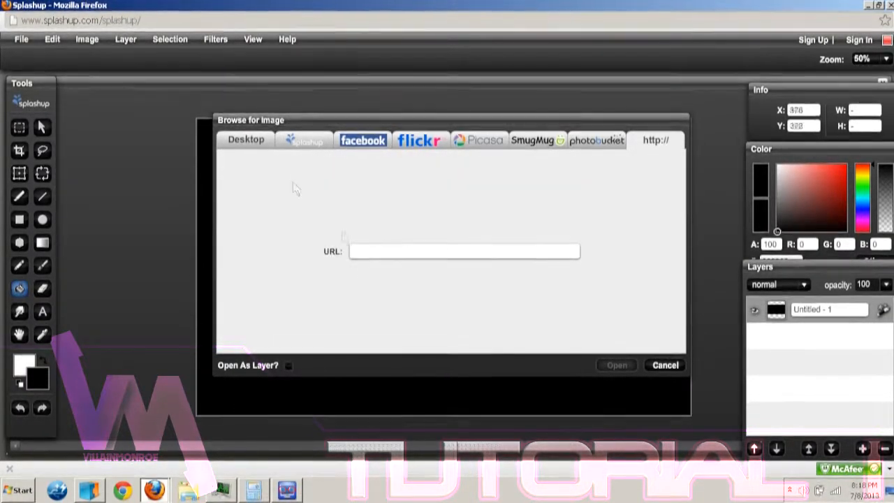
left_click(237, 143)
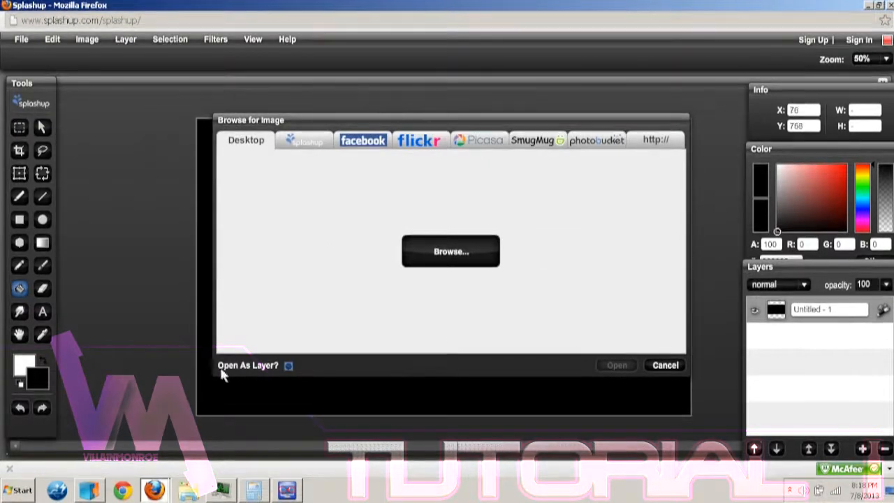
left_click(288, 365)
left_click(480, 262)
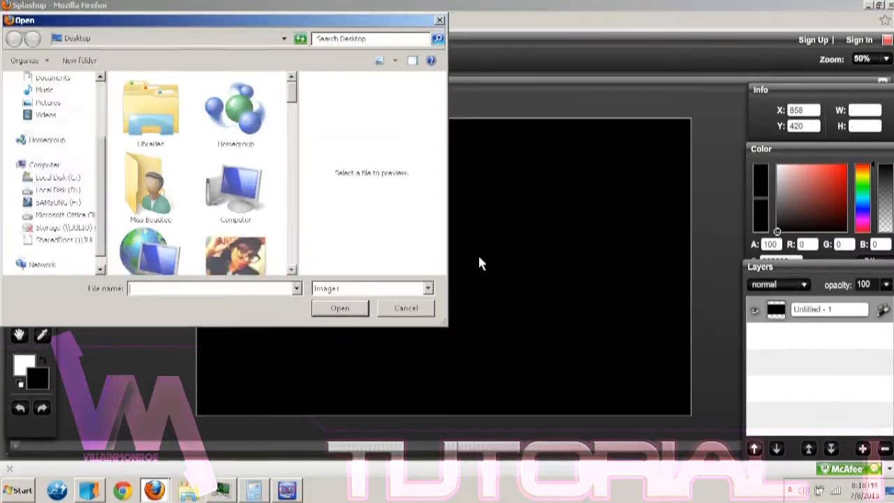
type("bl")
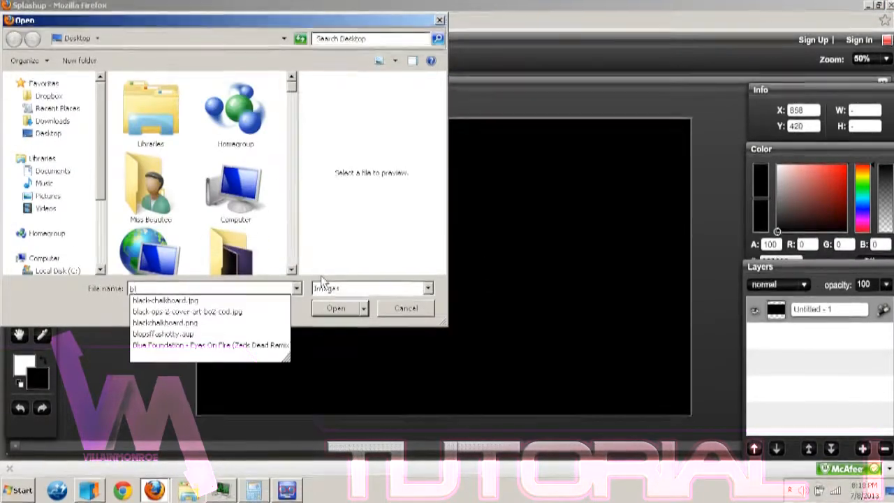
left_click(225, 312)
left_click(336, 308)
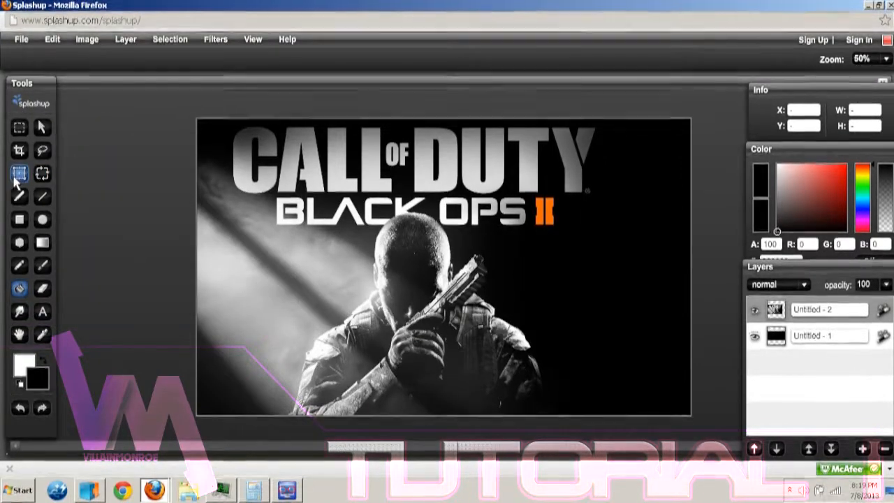
Scale the Black Ops II cover layer down, apply the transformation and move it to the canvas's lower-left corner
left_click_drag(197, 121, 309, 229)
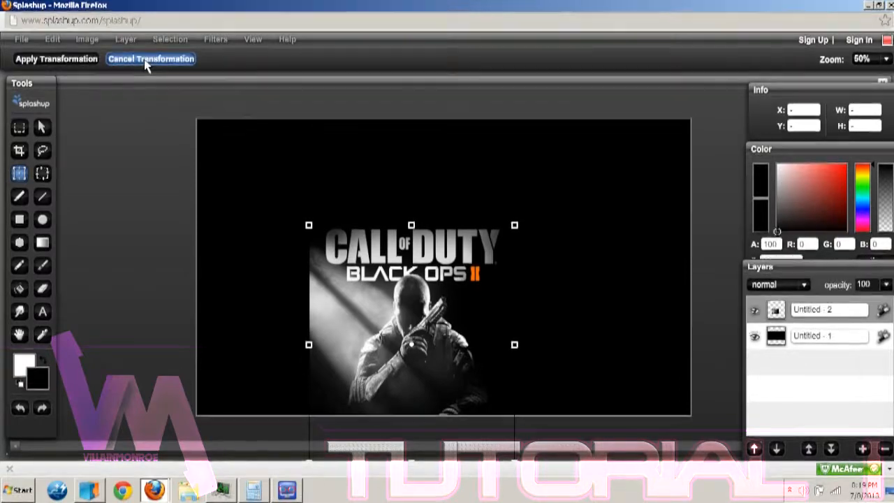
left_click(58, 59)
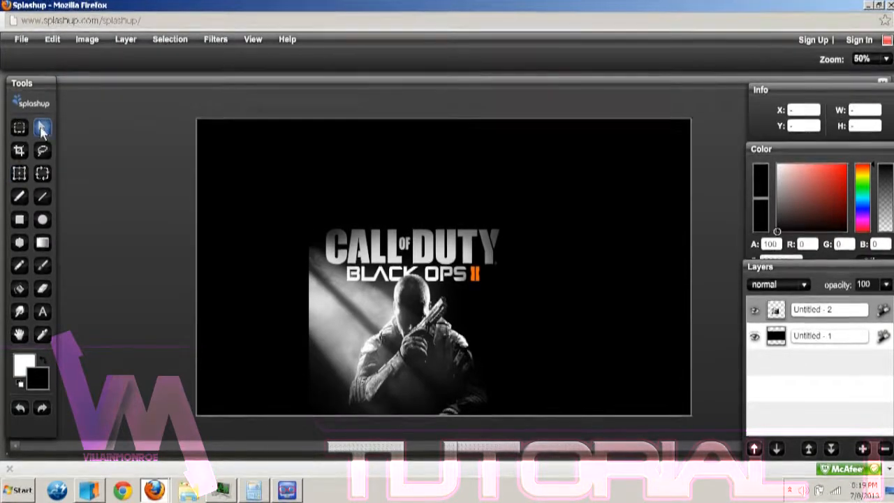
left_click_drag(438, 309, 325, 267)
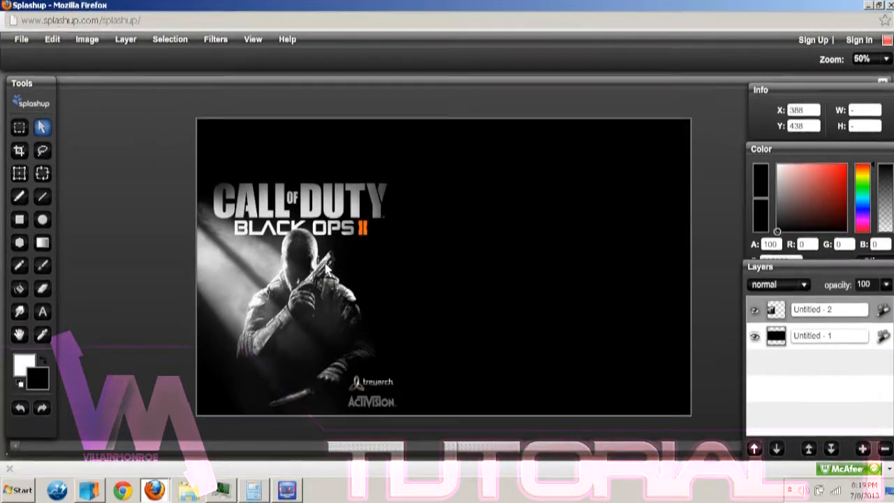
Enlarge the cover layer slightly, apply the transformation and reposition it so the art spans the canvas height along its left edge
left_click(19, 173)
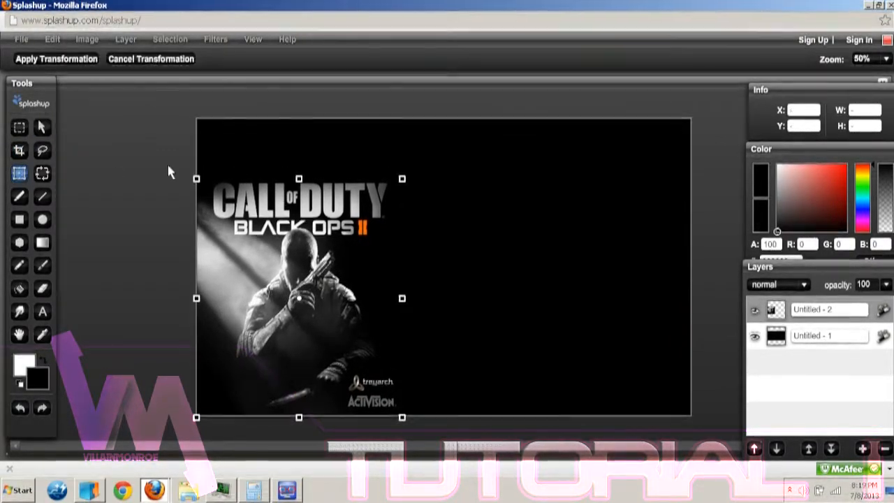
left_click_drag(196, 179, 183, 139)
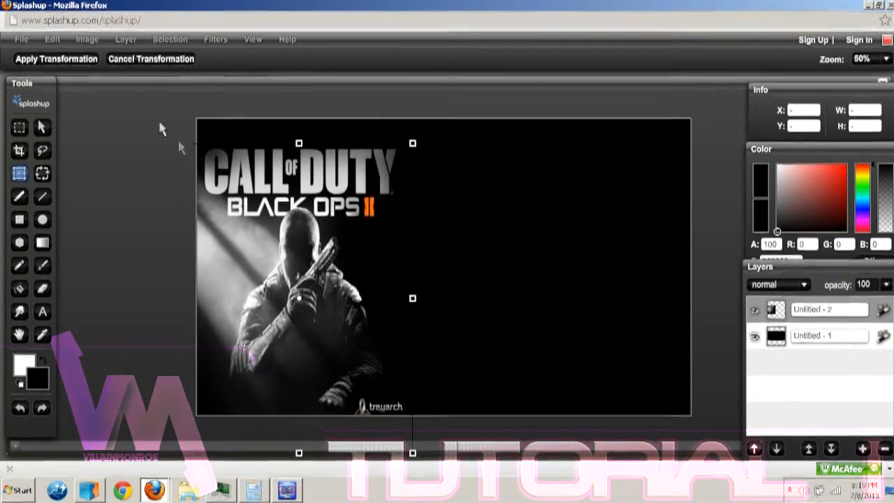
left_click(55, 58)
left_click_drag(303, 245, 321, 226)
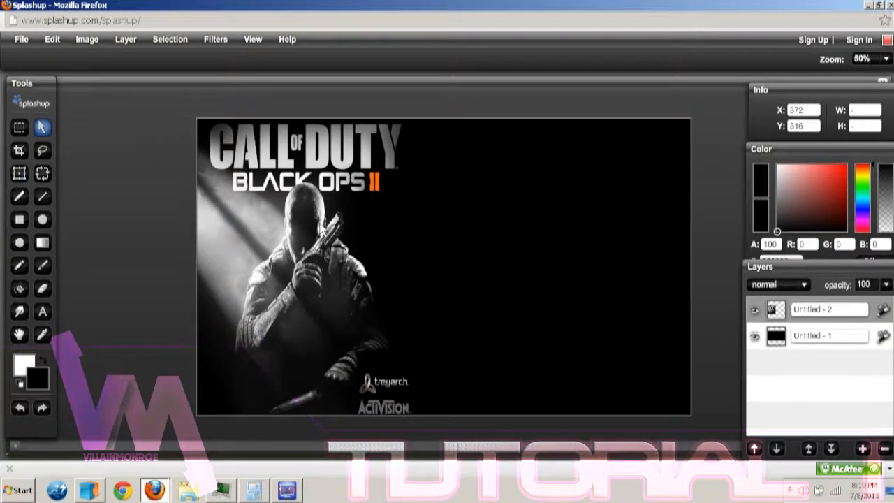
Open kleenex.jpg from the desktop as another new layer
left_click(21, 39)
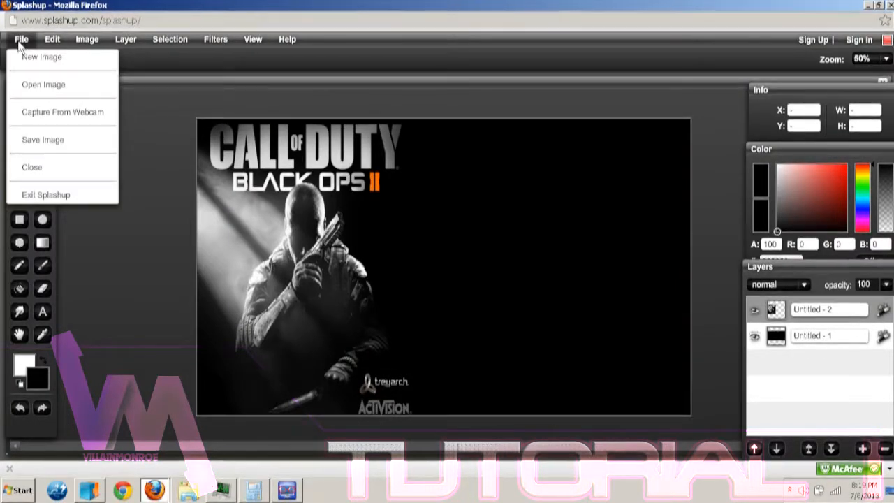
left_click(44, 87)
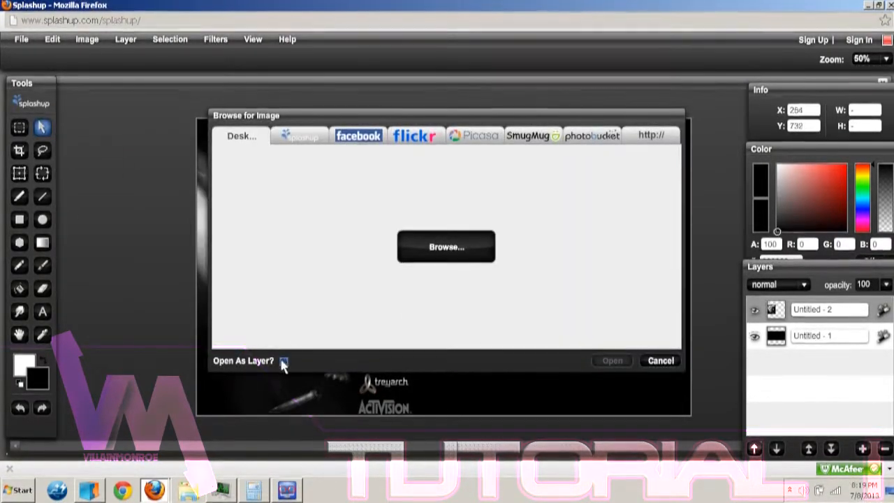
left_click(466, 252)
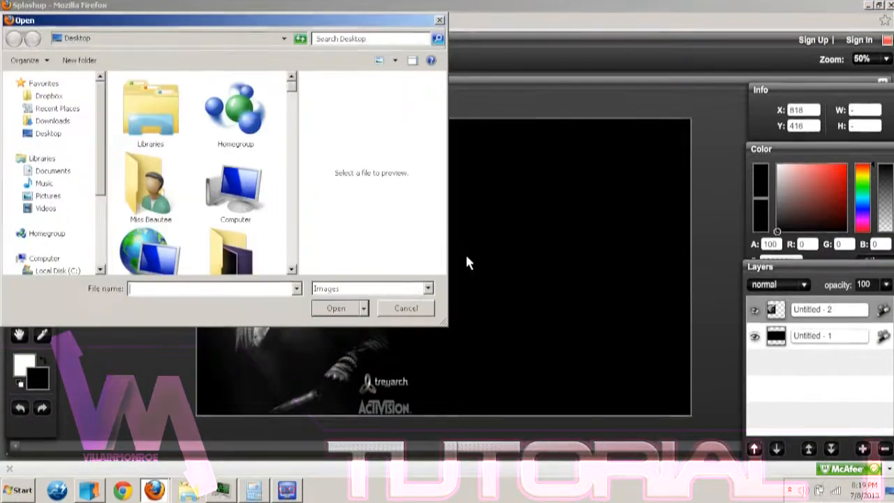
type("kl")
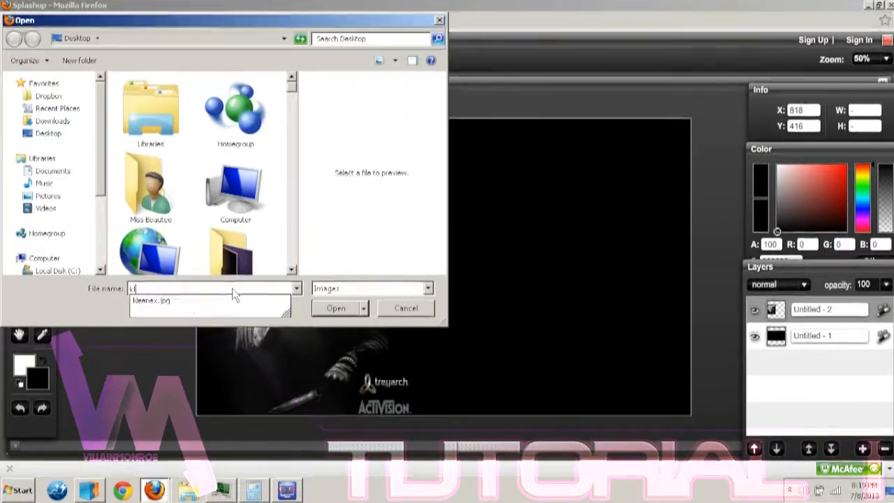
left_click(181, 300)
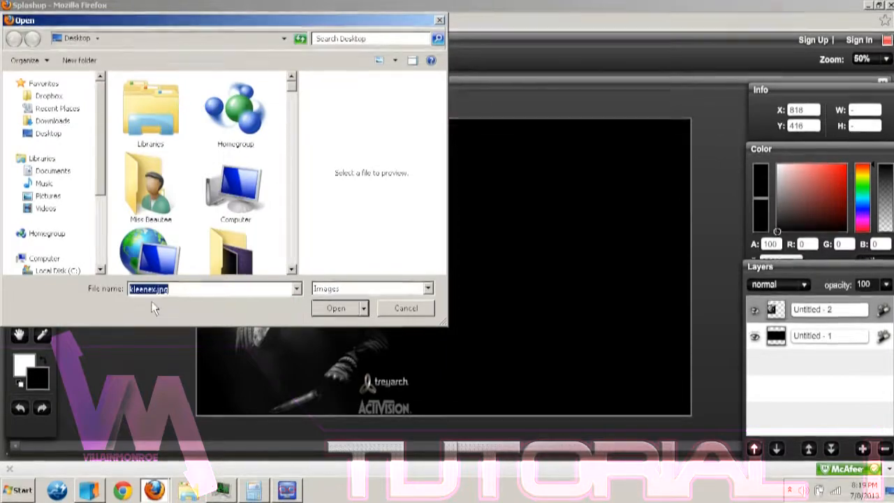
left_click(348, 310)
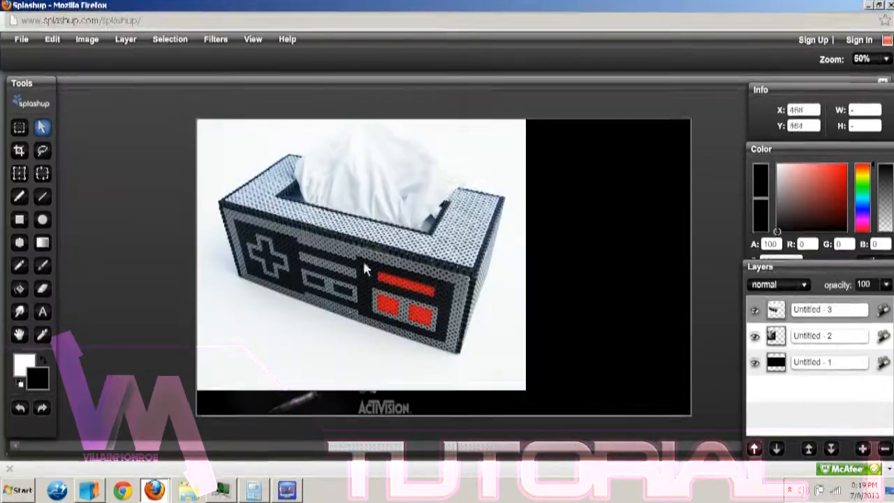
Scale the tissue box layer down, apply the transformation and move it to the lower-right part of the canvas
left_click_drag(380, 232, 402, 239)
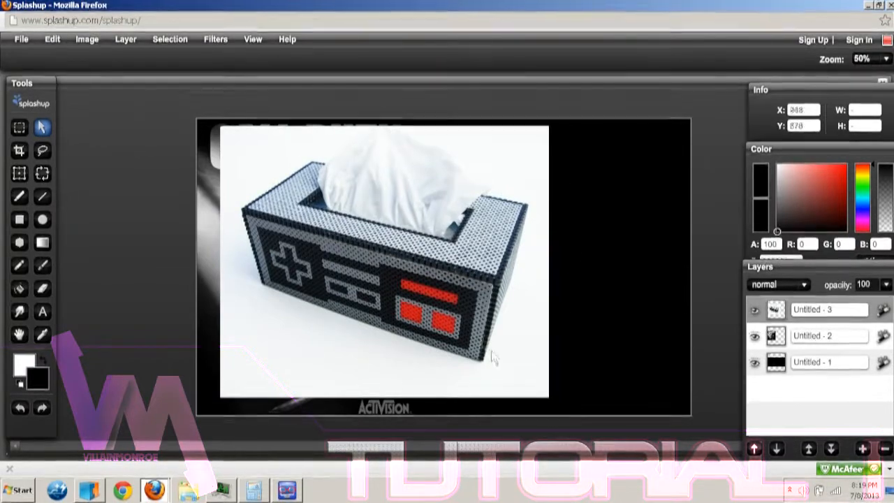
left_click(19, 173)
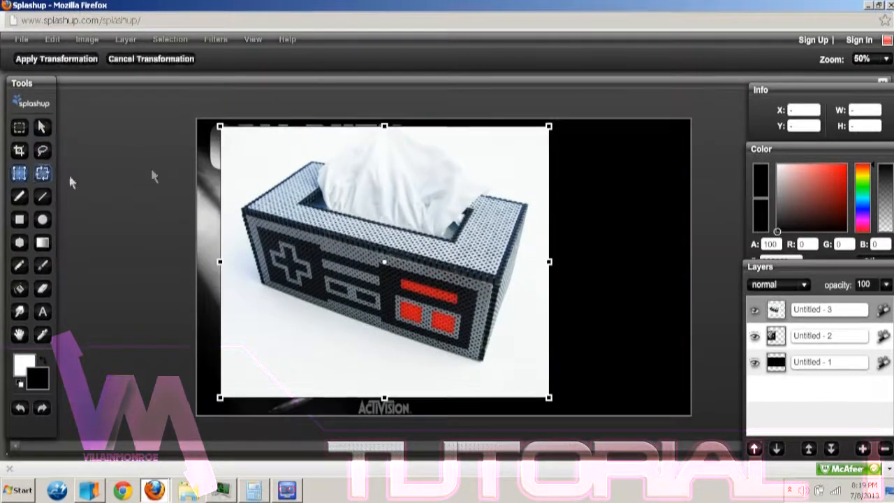
left_click_drag(225, 131, 246, 161)
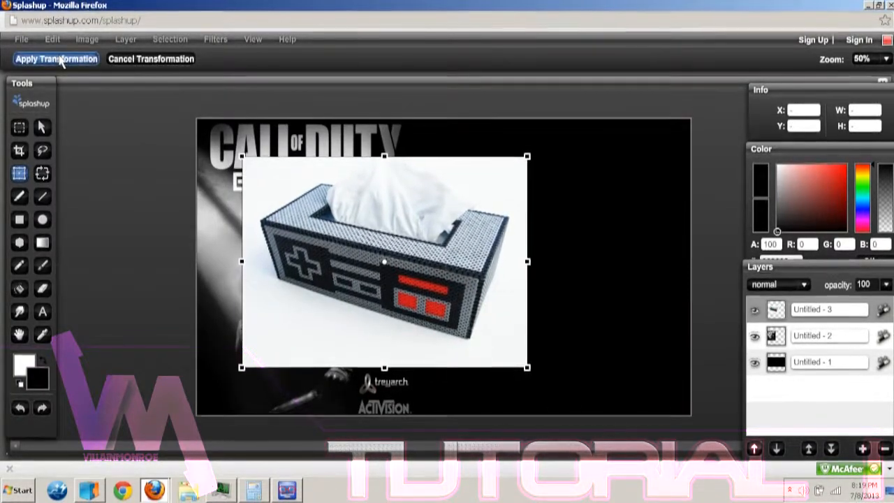
left_click(57, 59)
left_click(41, 127)
left_click_drag(325, 273, 457, 317)
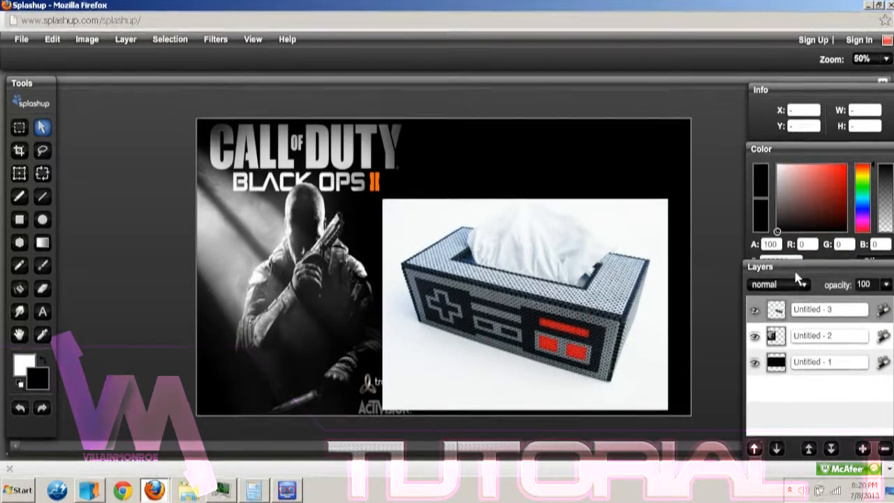
Rename the three layers from the bottom up as background, BO2 and tissue
double_click(831, 362)
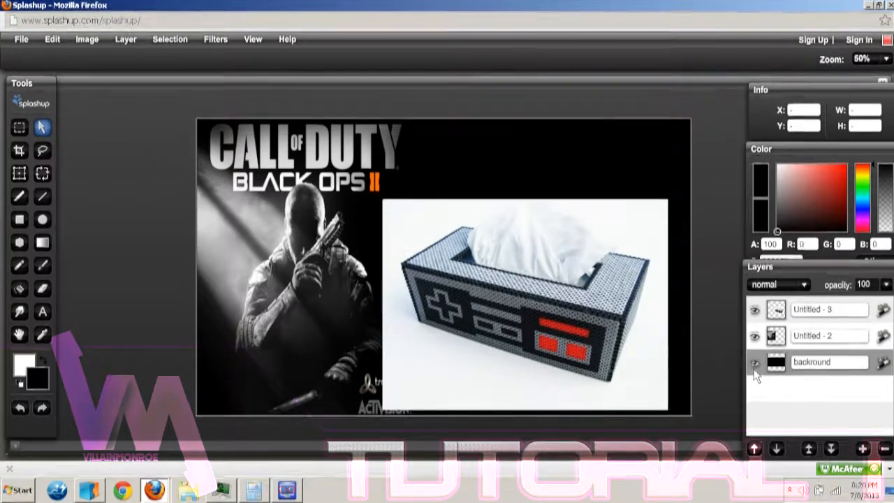
left_click(811, 362)
type("g")
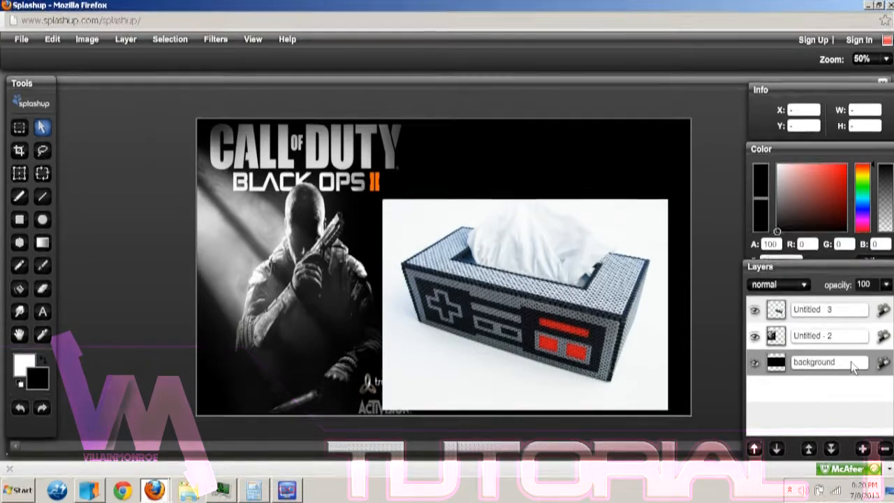
left_click_drag(839, 338, 767, 340)
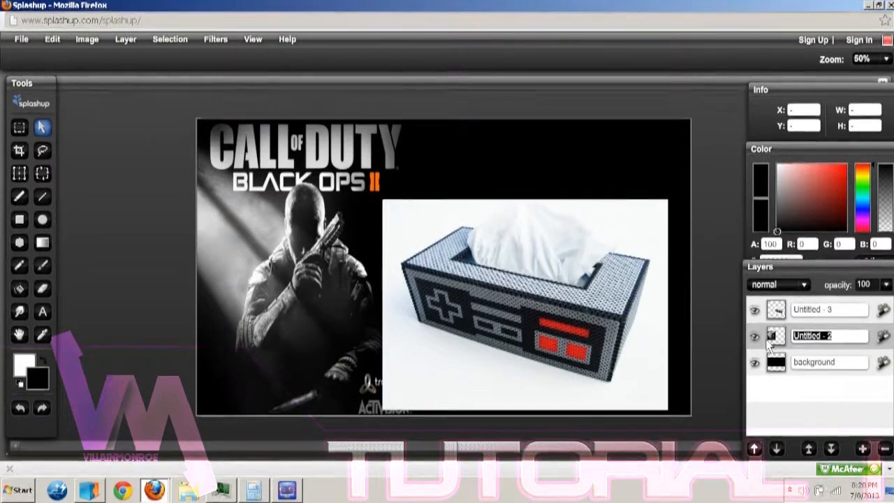
type("BO2")
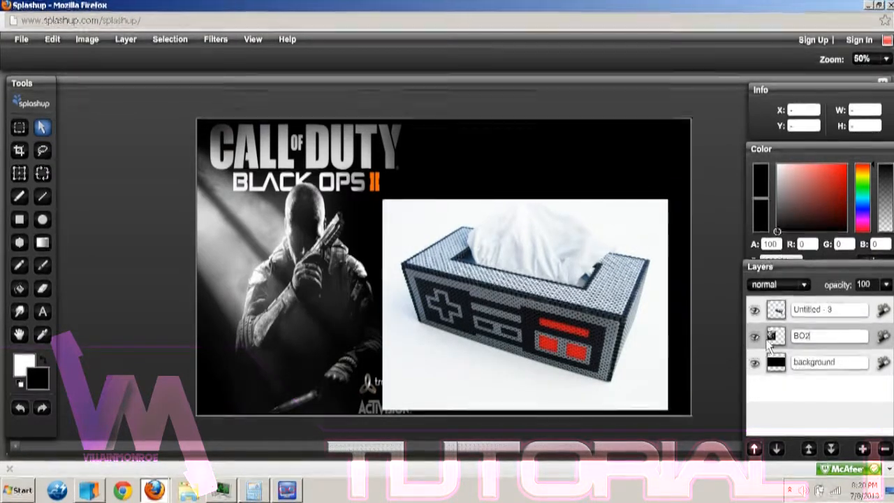
left_click_drag(848, 310, 759, 313)
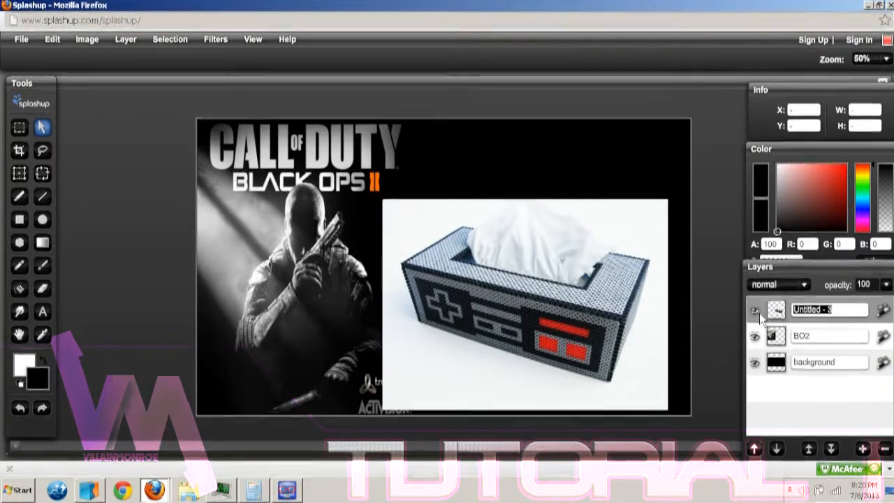
type("tissue")
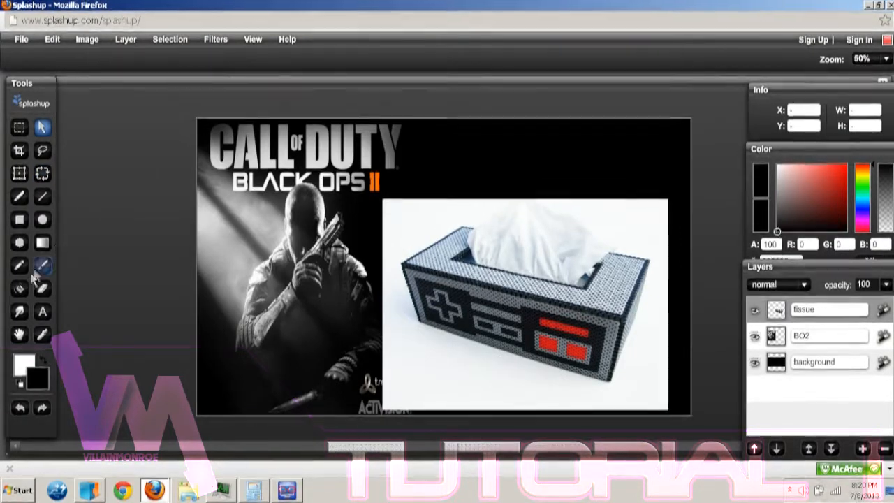
Set up the Eraser with a round brush at size 90 and feather 83, undoing any trial erasing
left_click(40, 290)
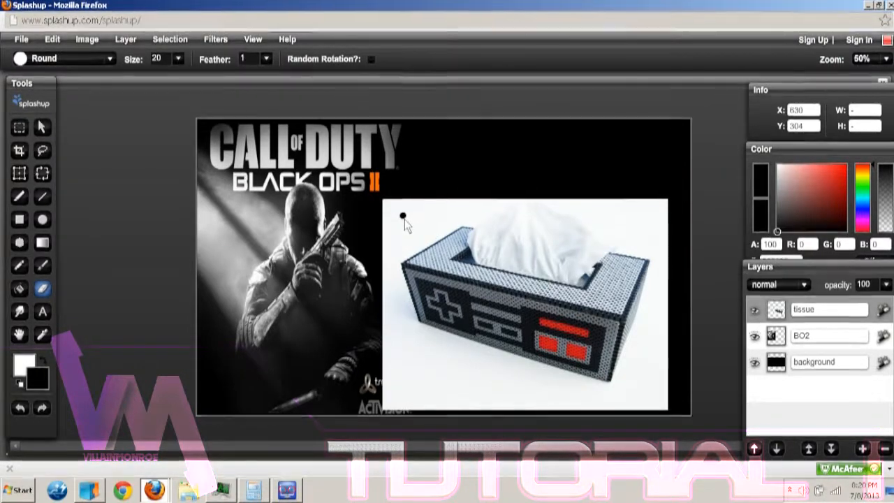
left_click(21, 411)
left_click(179, 60)
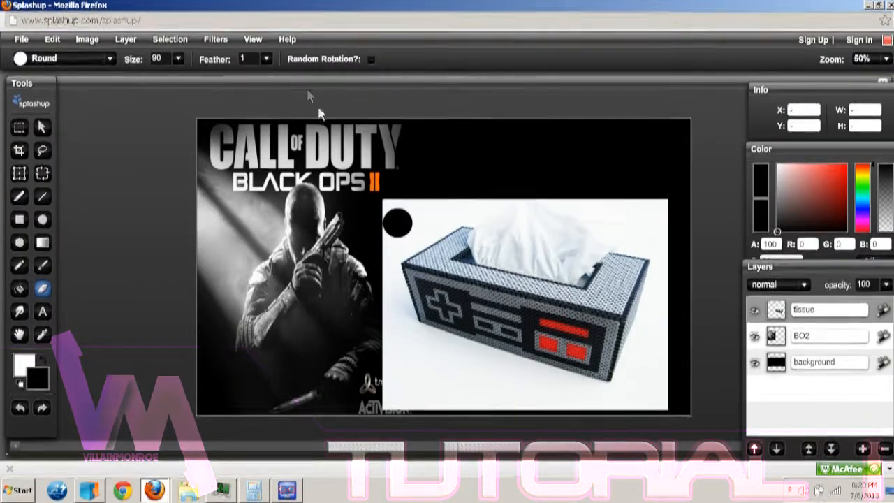
left_click(266, 60)
left_click_drag(276, 112, 278, 67)
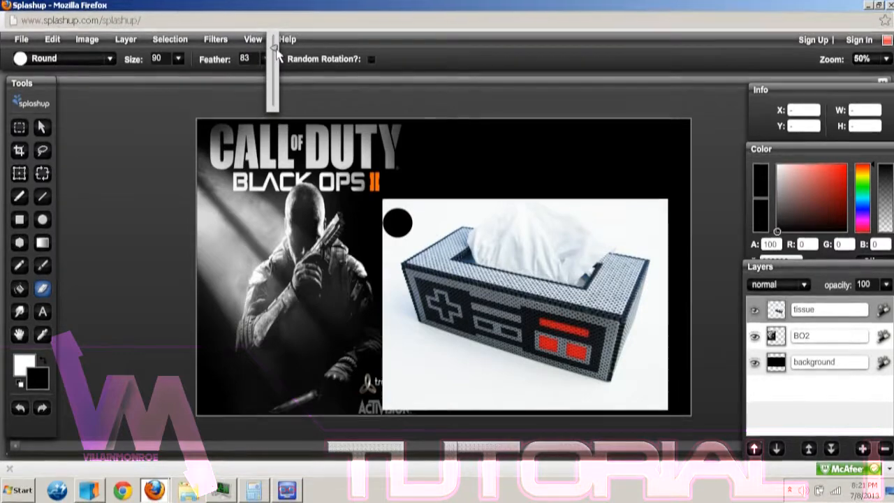
Erase the white area at the tissue picture's upper-left corner and down its left side, undoing one stroke along the way
mouse_move(397, 219)
left_mouse_down()
mouse_move(387, 201)
mouse_move(415, 209)
mouse_move(406, 207)
left_mouse_up()
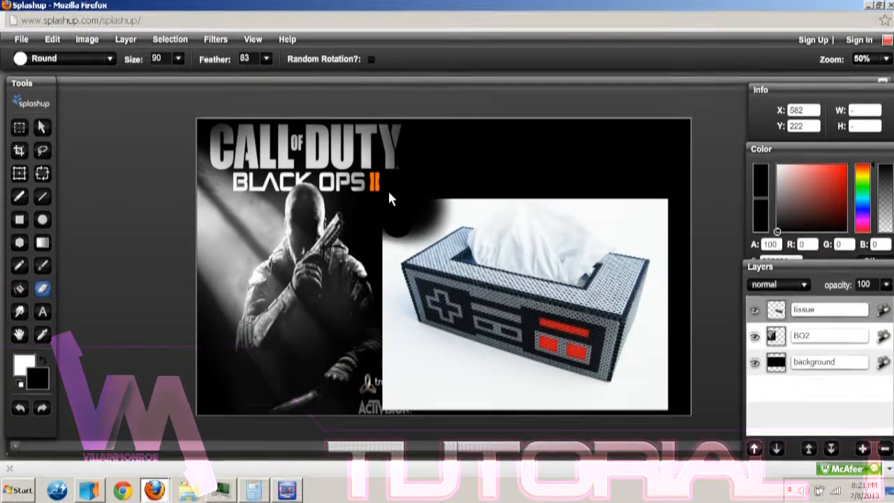
mouse_move(388, 190)
left_mouse_down()
mouse_move(377, 228)
mouse_move(376, 214)
left_mouse_up()
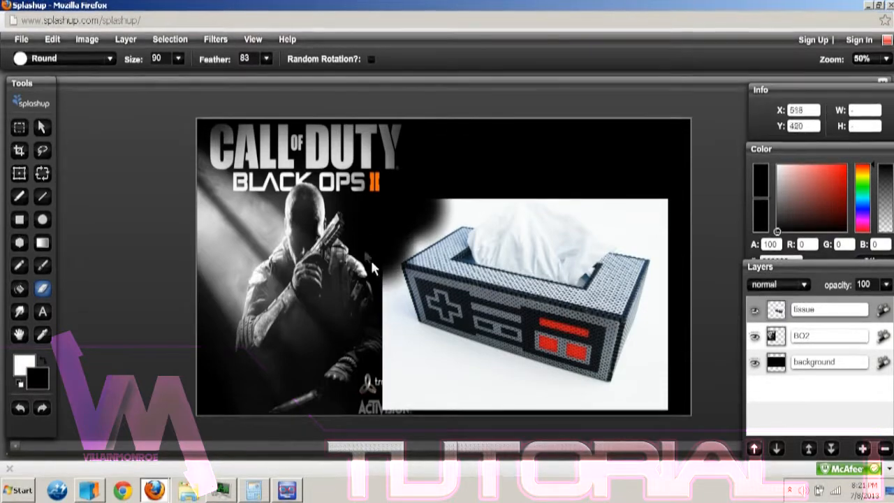
left_click(18, 408)
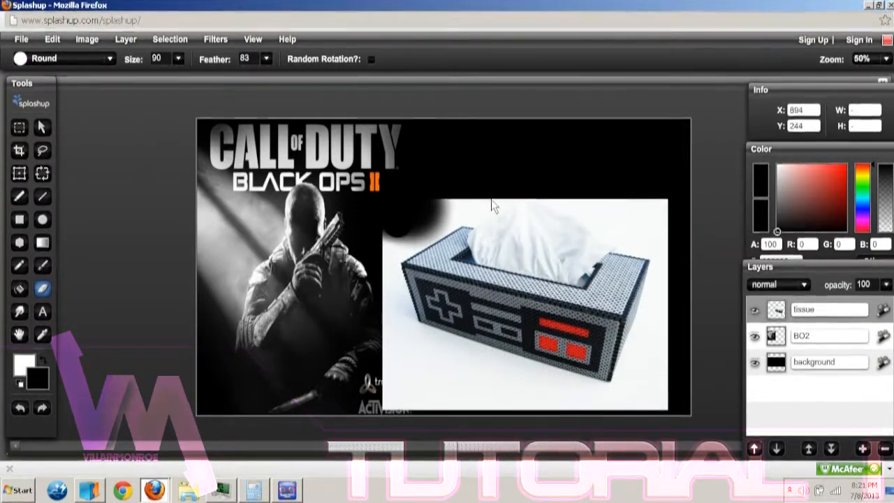
mouse_move(371, 233)
left_mouse_down()
mouse_move(374, 226)
mouse_move(372, 273)
left_mouse_up()
left_click(373, 279)
left_click(374, 280)
Undo the stroke that cuts into the box's lower edge and erase the remaining white surroundings close around the tissue box
mouse_move(351, 297)
left_mouse_down()
mouse_move(385, 366)
mouse_move(356, 388)
mouse_move(463, 420)
mouse_move(464, 399)
mouse_move(345, 360)
mouse_move(416, 377)
mouse_move(460, 408)
mouse_move(435, 397)
mouse_move(531, 415)
mouse_move(508, 408)
mouse_move(574, 411)
mouse_move(625, 347)
left_mouse_up()
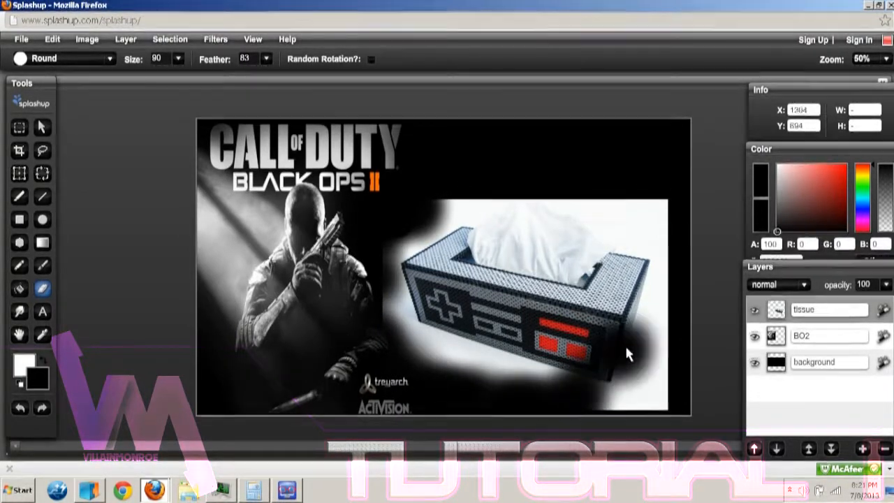
left_click(19, 407)
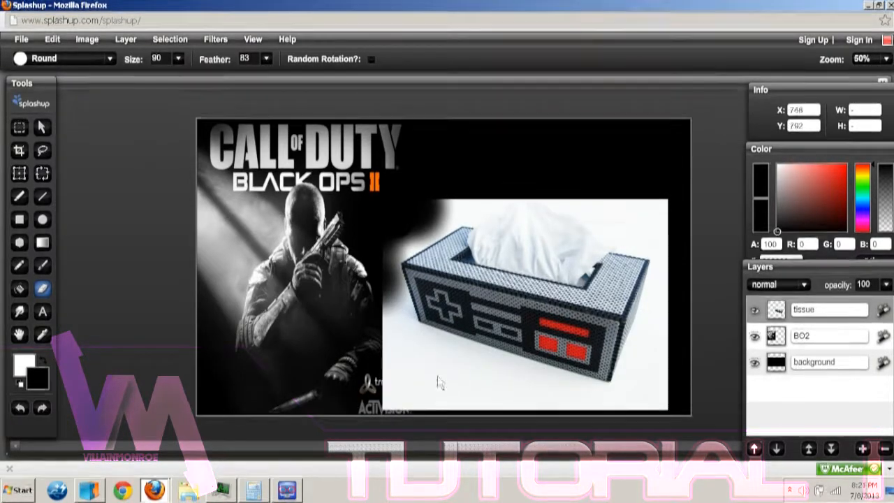
left_click(368, 334)
mouse_move(349, 333)
left_mouse_down()
mouse_move(391, 396)
mouse_move(320, 288)
mouse_move(386, 381)
mouse_move(445, 419)
mouse_move(473, 421)
mouse_move(366, 383)
mouse_move(456, 414)
mouse_move(531, 423)
mouse_move(380, 362)
mouse_move(484, 418)
mouse_move(552, 425)
mouse_move(650, 416)
mouse_move(666, 400)
mouse_move(693, 258)
mouse_move(679, 214)
mouse_move(627, 195)
mouse_move(510, 180)
mouse_move(417, 207)
mouse_move(377, 252)
left_mouse_up()
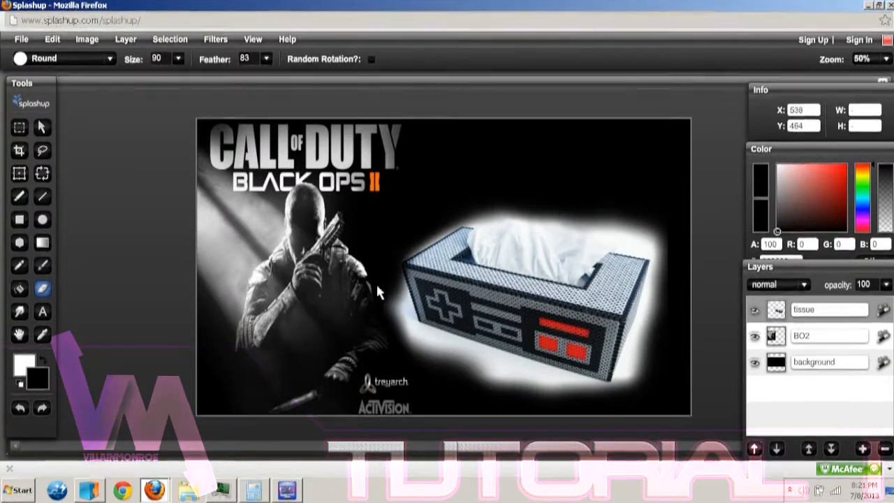
mouse_move(383, 307)
left_mouse_down()
mouse_move(381, 329)
mouse_move(432, 369)
mouse_move(525, 400)
mouse_move(497, 386)
mouse_move(631, 403)
left_mouse_up()
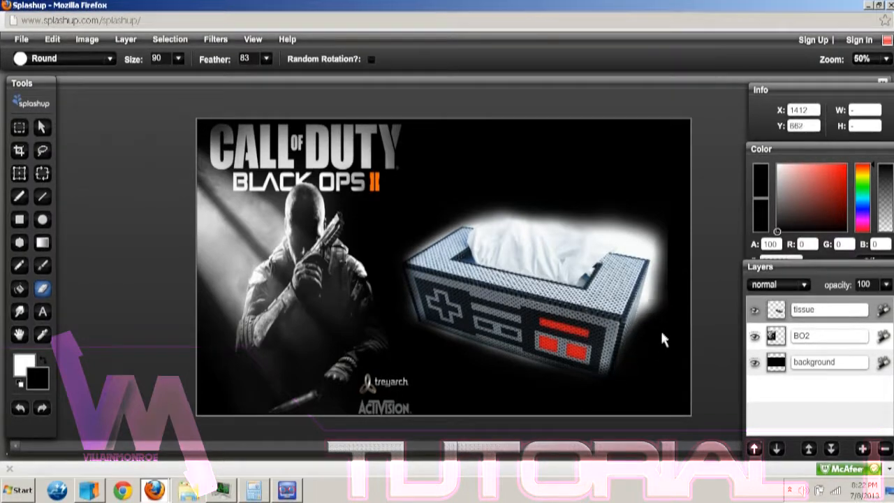
mouse_move(671, 291)
left_mouse_down()
mouse_move(678, 255)
mouse_move(657, 227)
mouse_move(625, 209)
mouse_move(626, 218)
left_mouse_up()
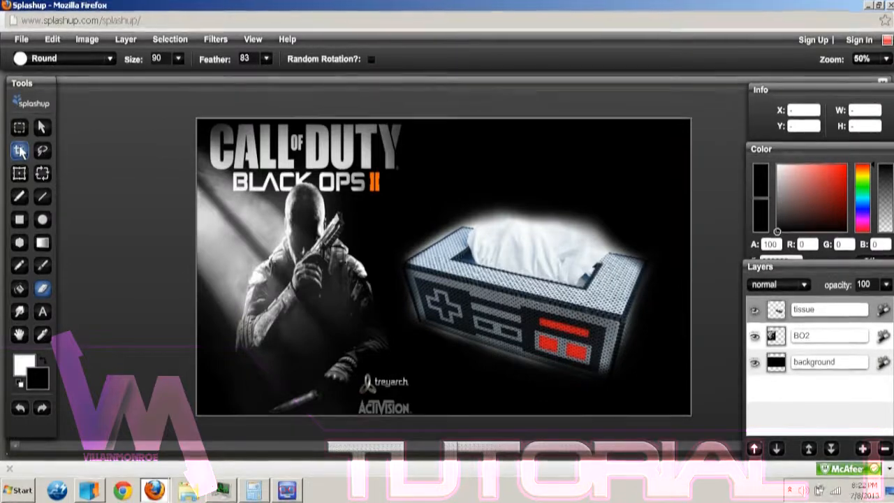
Move the tissue layer over the soldier in the Black Ops II cover art
key("v")
left_click_drag(462, 292, 356, 291)
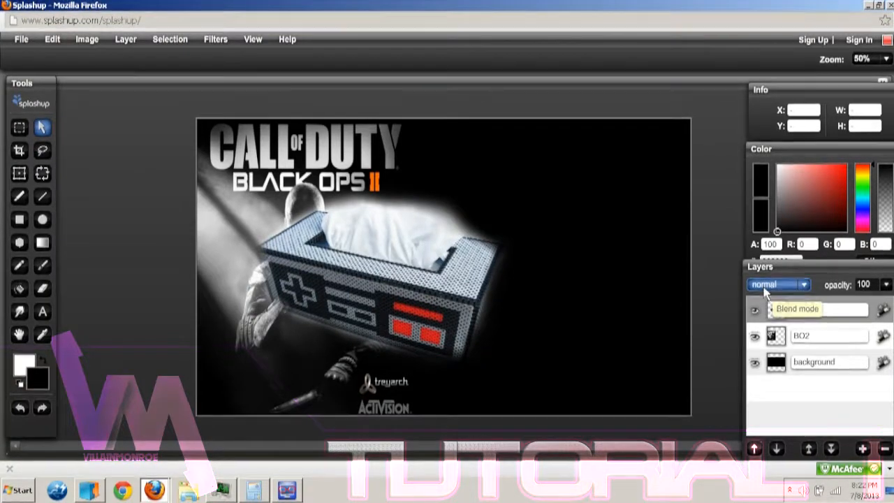
left_click_drag(438, 308, 400, 319)
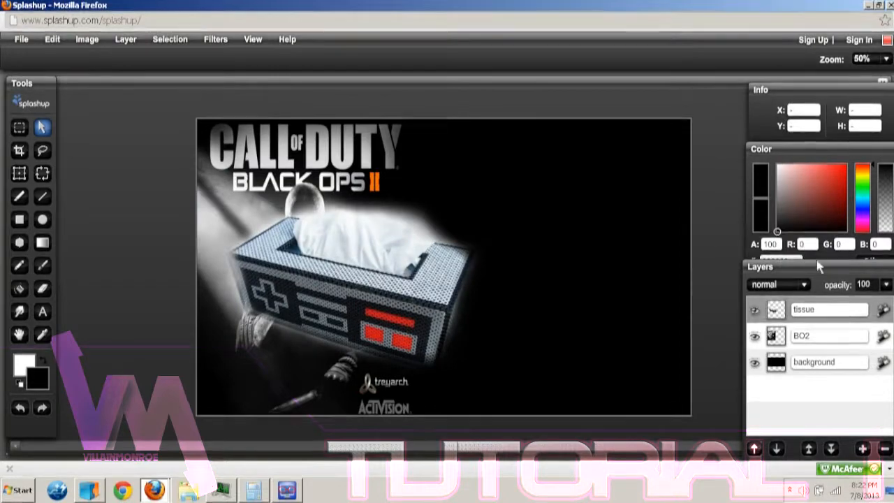
Try the multiply, screen, lighten, overlay and hardlight blend modes on the tissue layer over the cover art
left_click(801, 285)
left_click(765, 313)
left_click(801, 285)
left_click(763, 327)
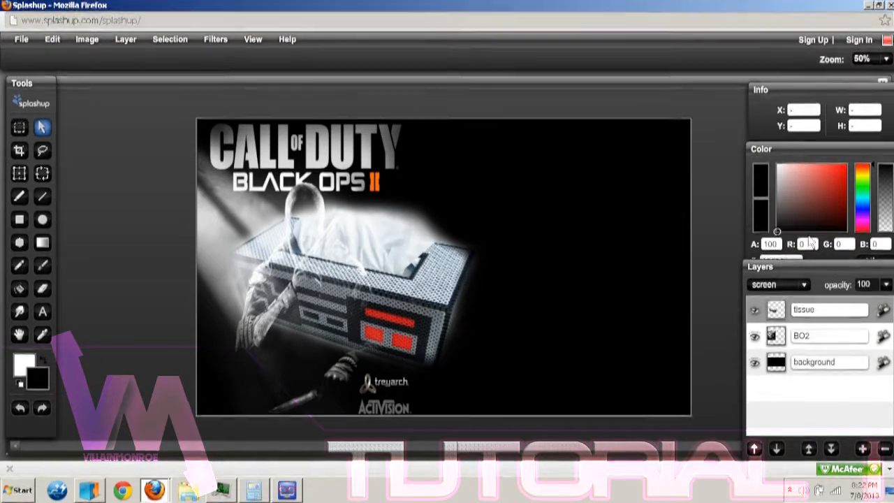
left_click(782, 285)
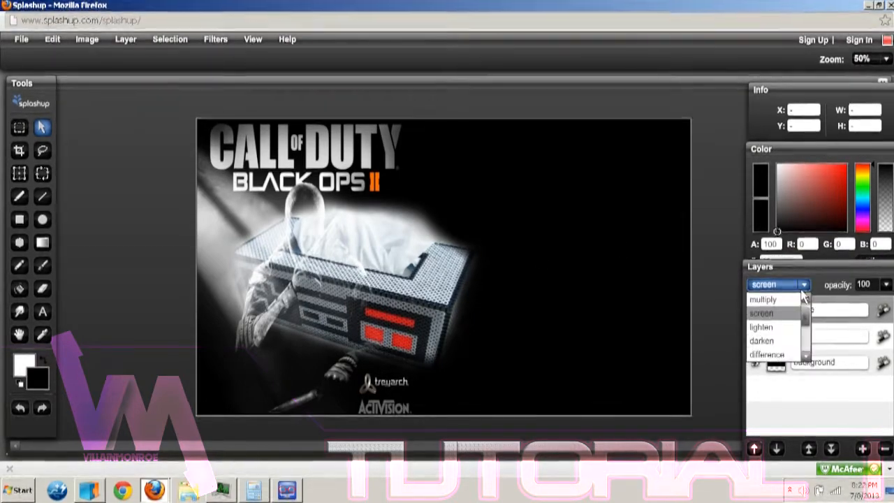
left_click(763, 327)
left_click(779, 285)
left_click_drag(803, 332, 805, 347)
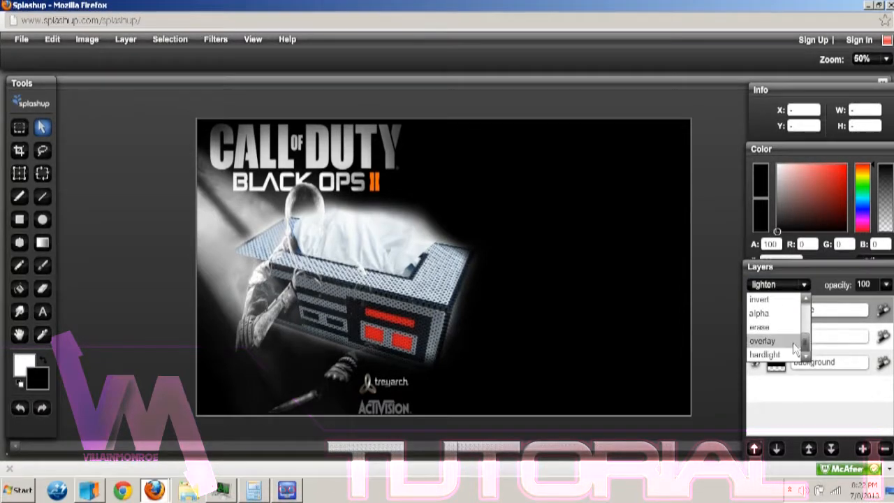
left_click(792, 342)
left_click(806, 284)
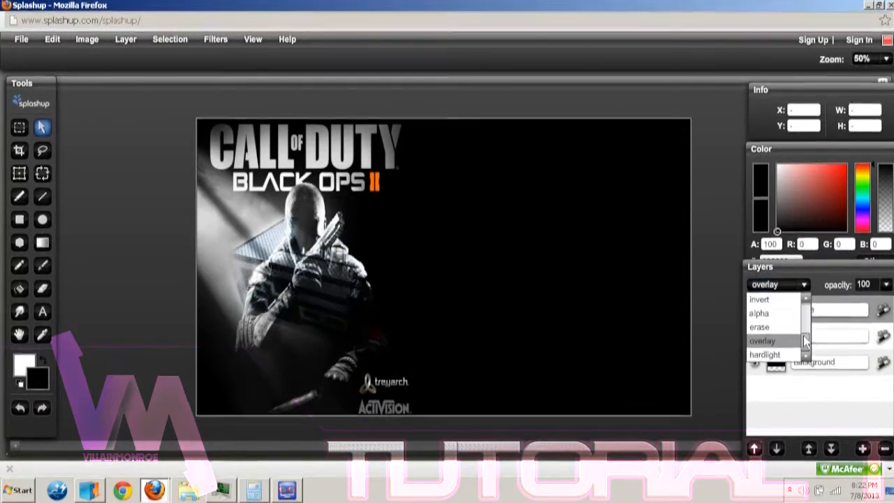
left_click(765, 354)
Move the tissue layer back to the canvas's lower-right corner and set its blend mode to normal
left_click_drag(363, 311, 601, 347)
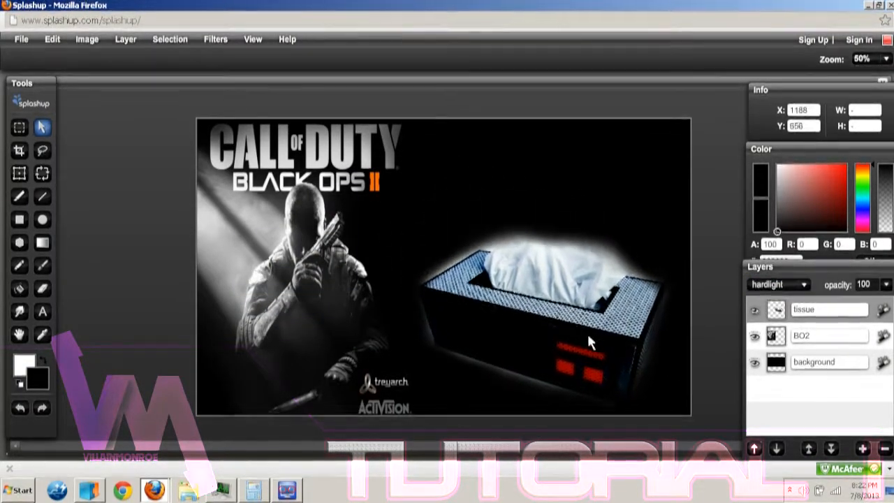
left_click(801, 285)
scroll(803, 300, "up", 5)
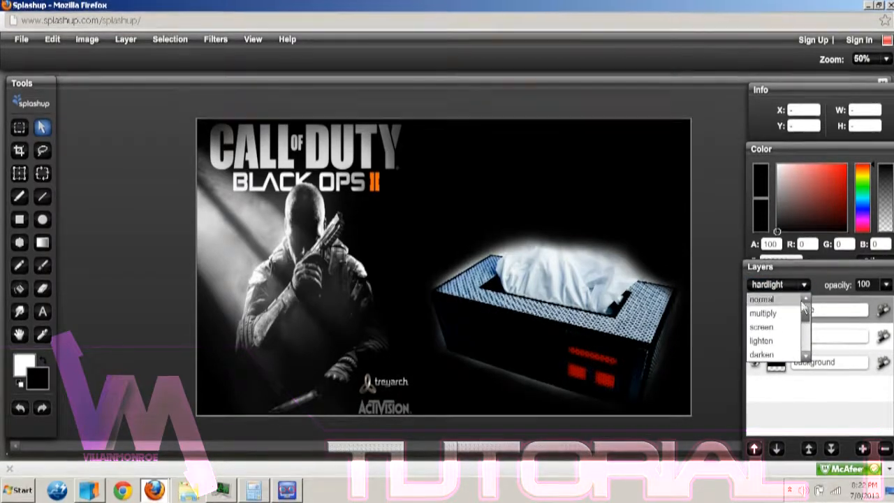
left_click(761, 299)
left_click_drag(545, 358, 539, 377)
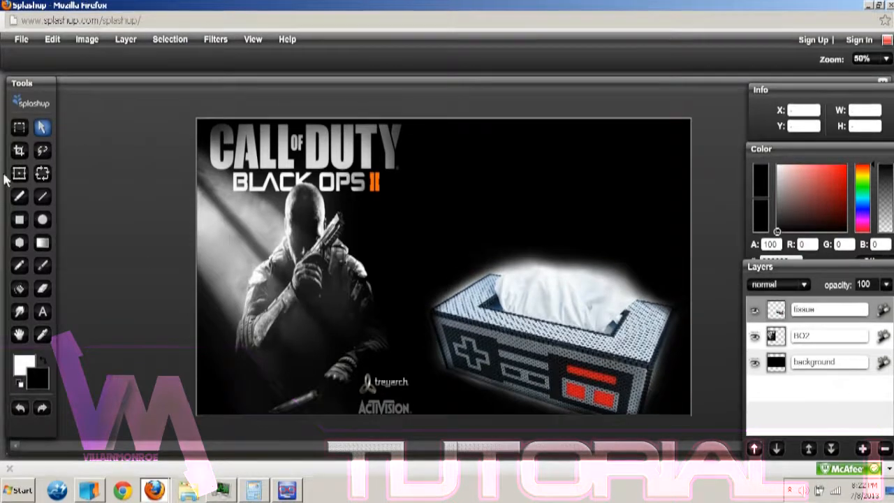
Select the Constantia font for the Text tool and place the caption "120-0!" over the cover art beside the soldier
left_click(41, 313)
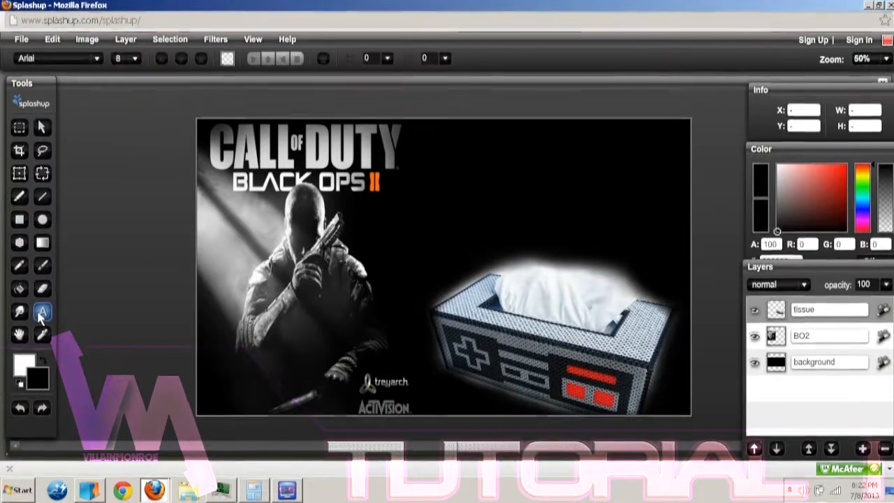
left_click(97, 58)
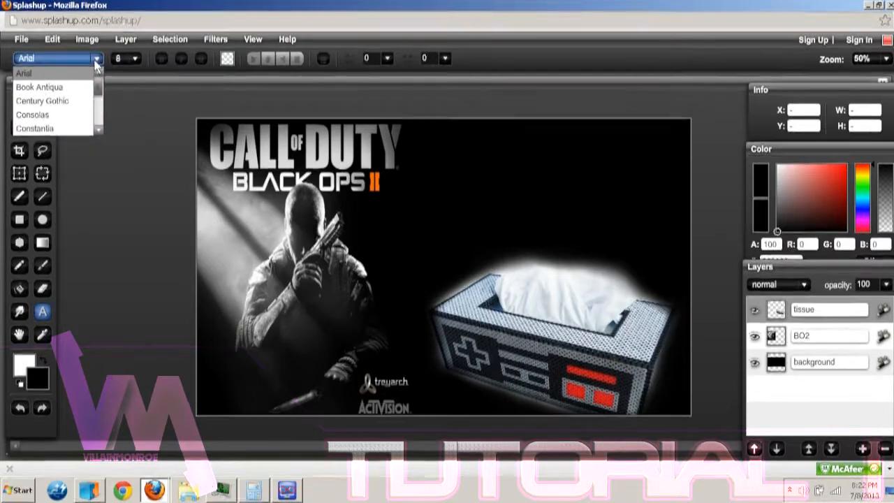
scroll(101, 100, "down", 1)
left_click(65, 114)
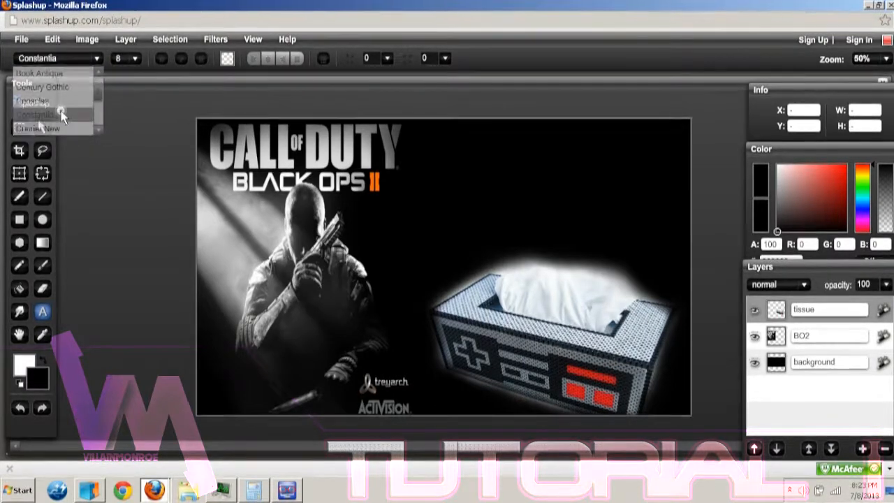
left_click(240, 227)
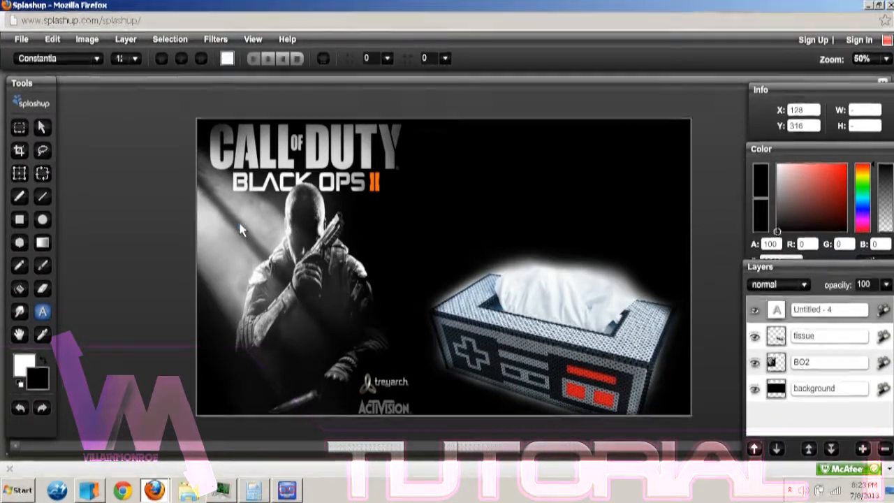
left_click(259, 115)
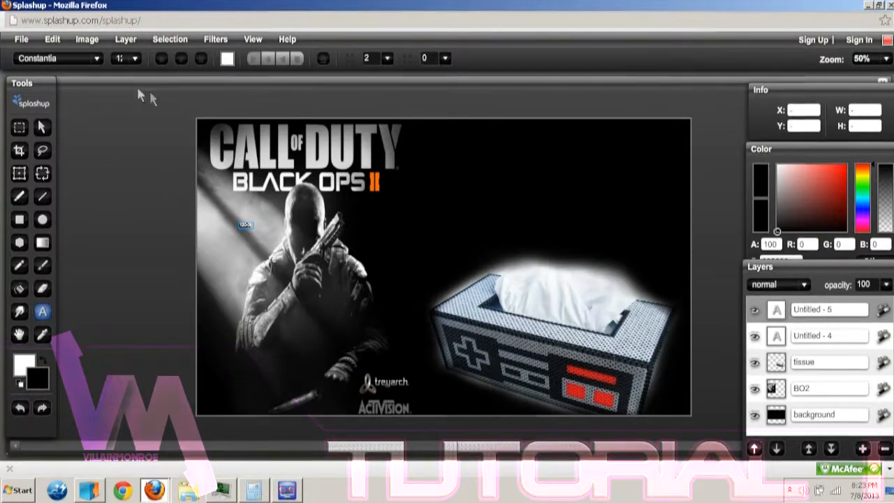
Set the "120-0!" caption's text size to 72 and make it bold
left_click(132, 58)
left_click_drag(137, 91, 137, 122)
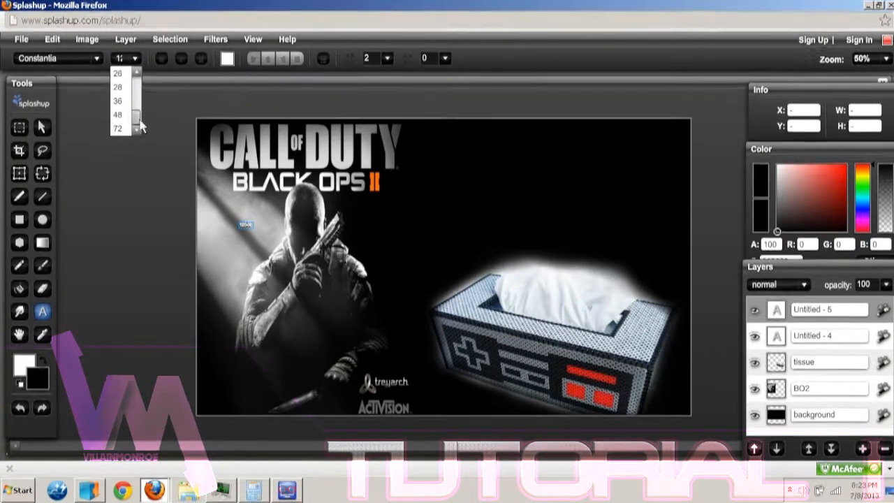
left_click(124, 134)
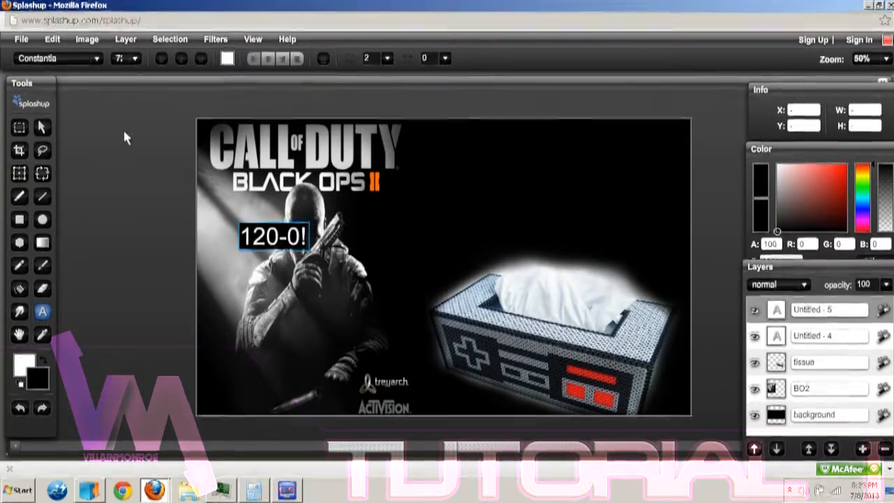
left_click(161, 60)
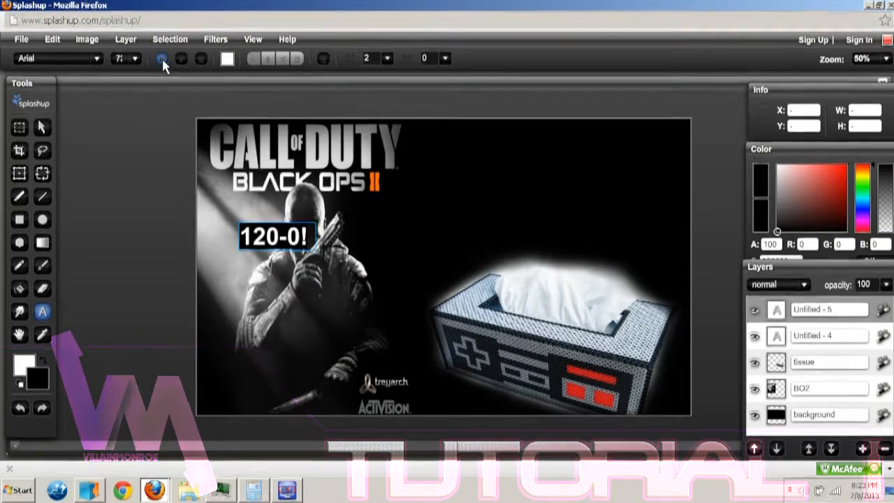
left_click(96, 59)
mouse_move(98, 89)
left_mouse_down()
mouse_move(100, 119)
mouse_move(95, 83)
left_mouse_up()
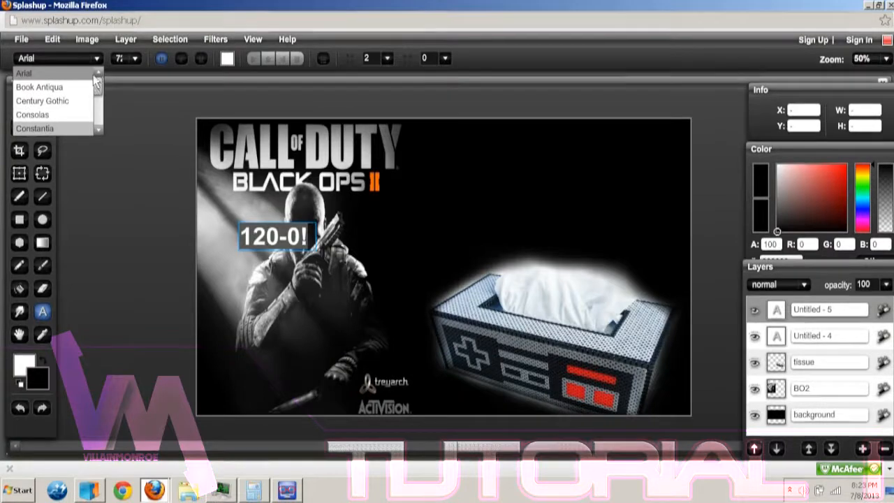
left_click(428, 119)
left_click(296, 128)
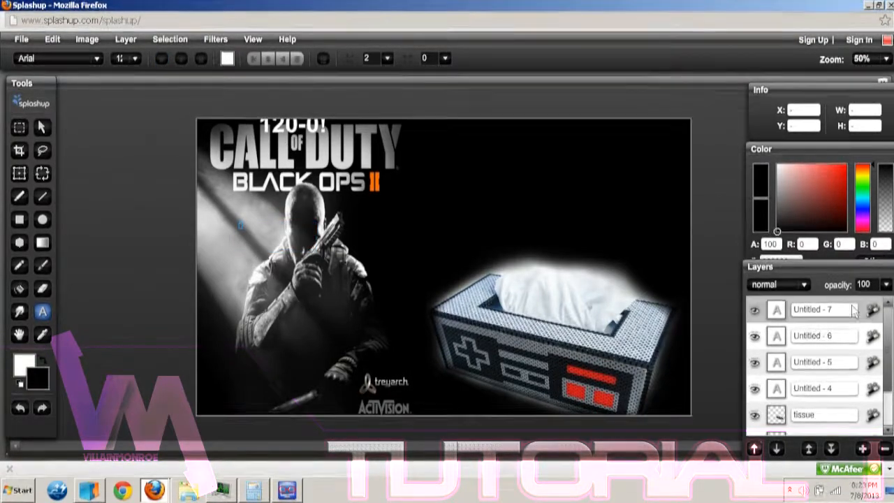
Delete the empty text layer Untitled - 4 above the tissue layer and rename the caption's layer as 120
left_click(41, 126)
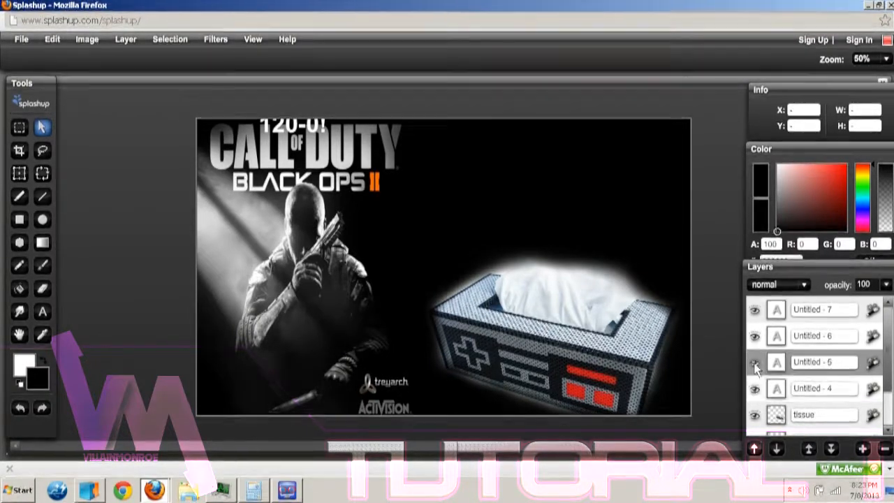
left_click(858, 392)
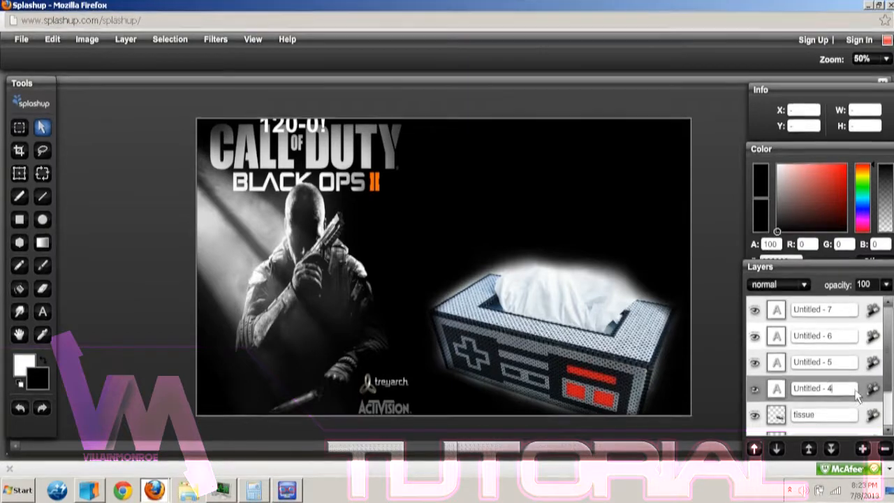
left_click(882, 449)
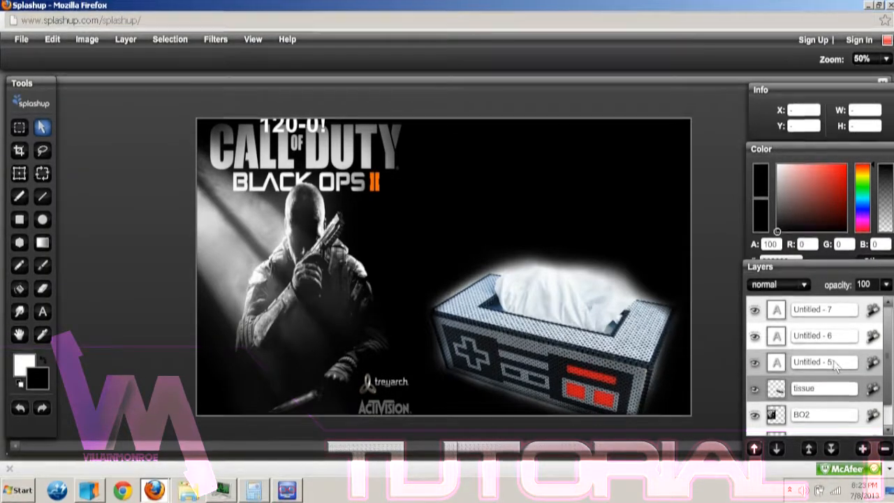
double_click(797, 363)
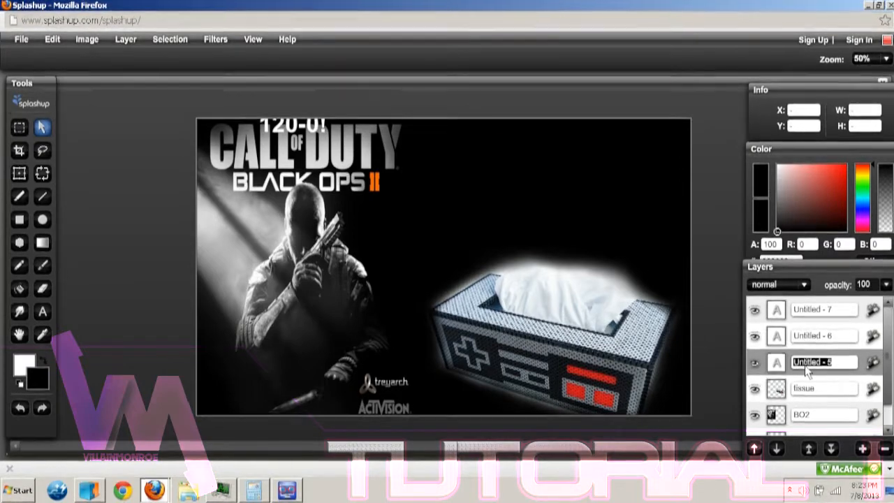
type("120")
key("Return")
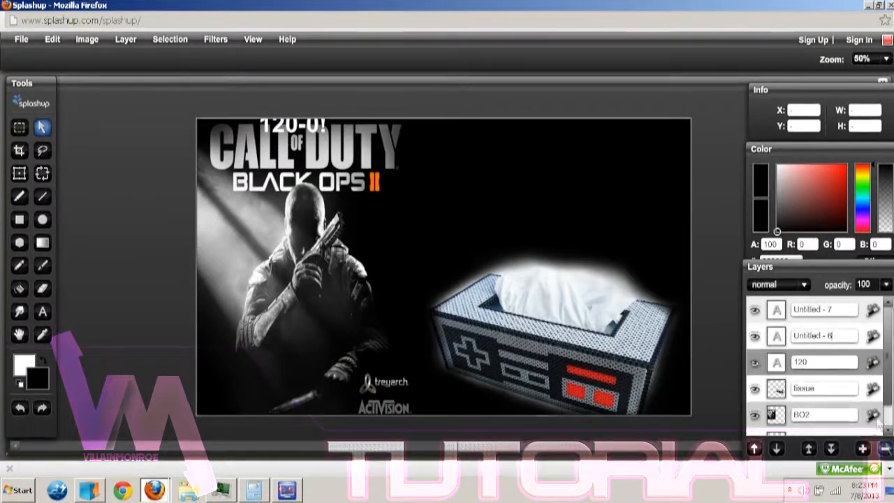
Delete the two empty text layers stacked above the 120 layer
left_click(848, 339)
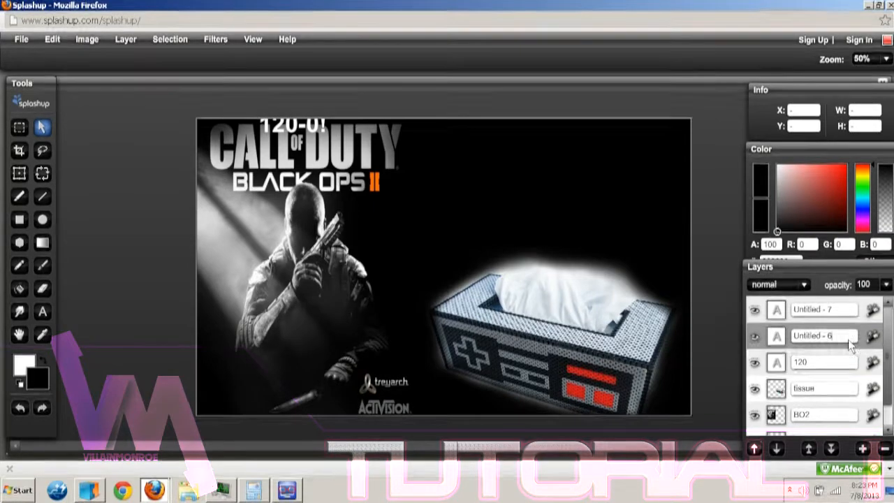
left_click(883, 449)
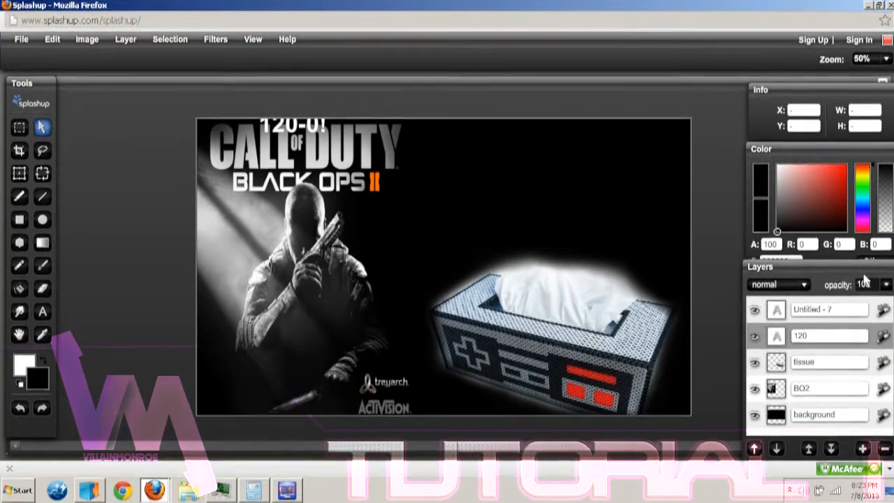
left_click(883, 449)
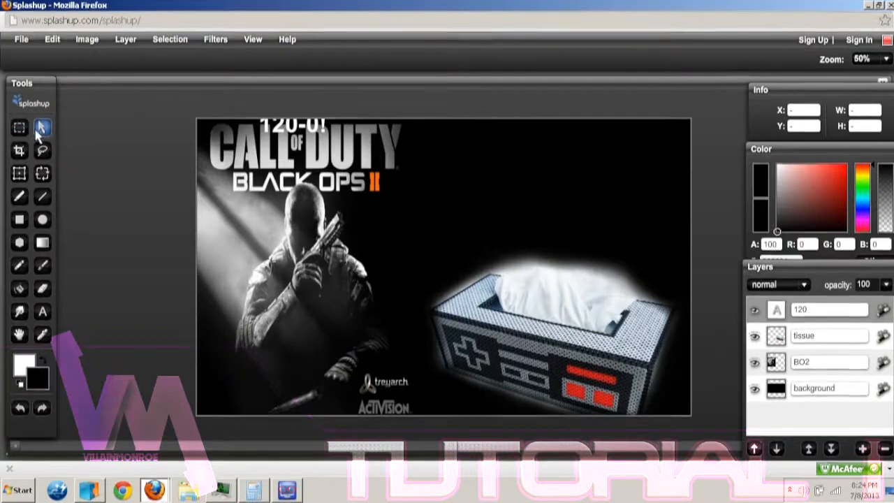
Enlarge the "120-0!" caption to about twice its size and tilt it slightly clockwise
left_click(20, 175)
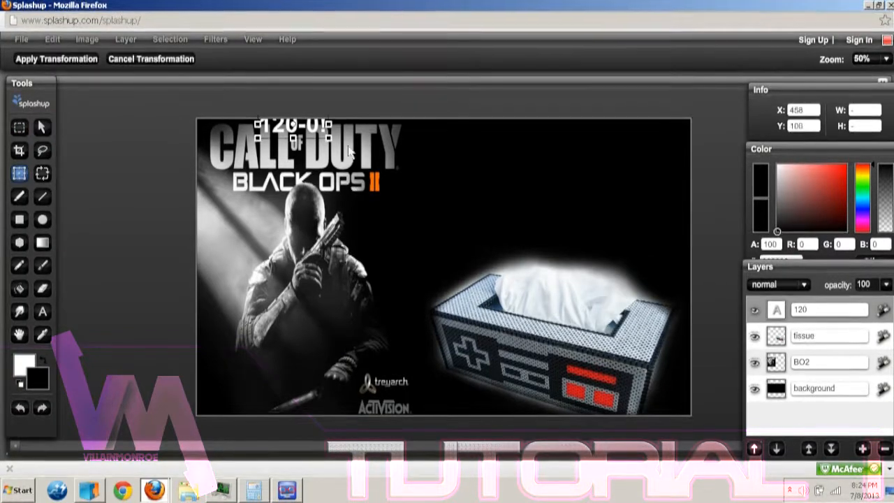
left_click_drag(343, 152, 374, 166)
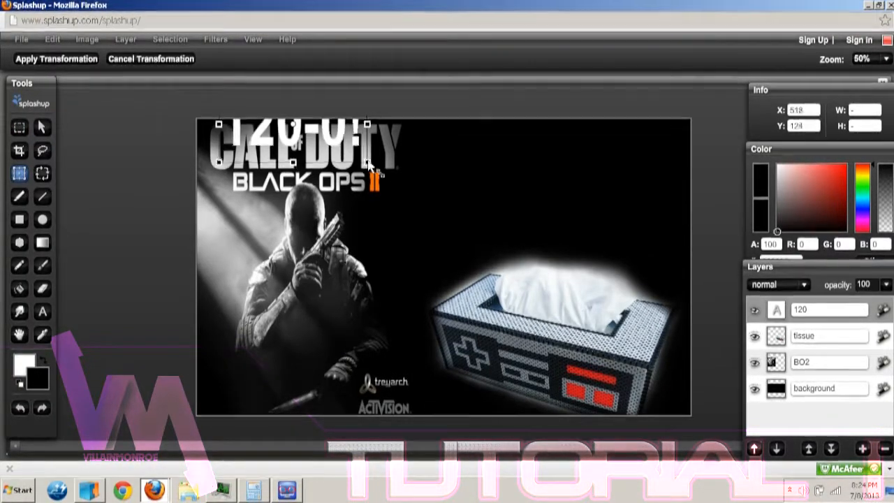
left_click(56, 59)
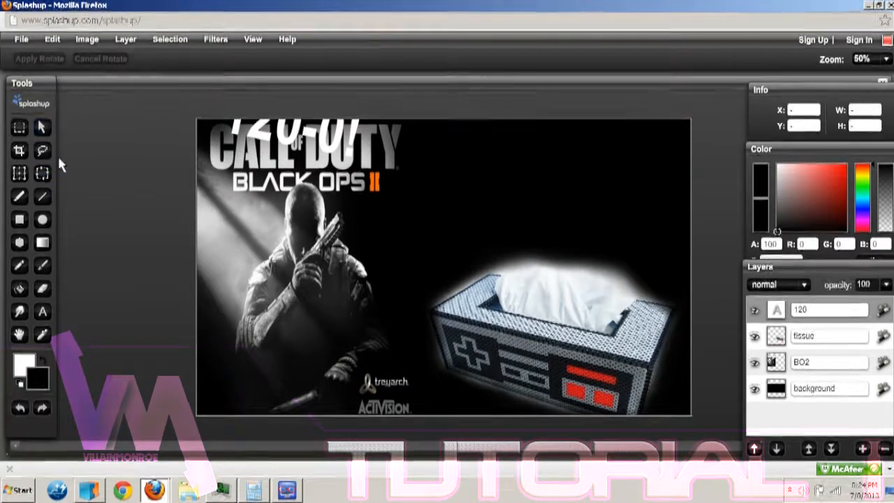
Move the "120-0!" caption over the soldier's torso and enlarge it to nearly the width of the cover art
left_click_drag(296, 141, 604, 160)
left_click_drag(623, 171, 293, 332)
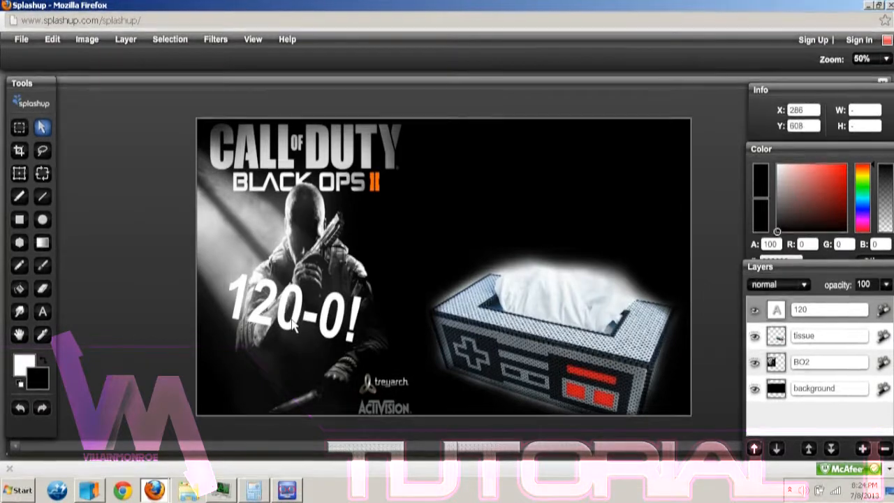
left_click(19, 172)
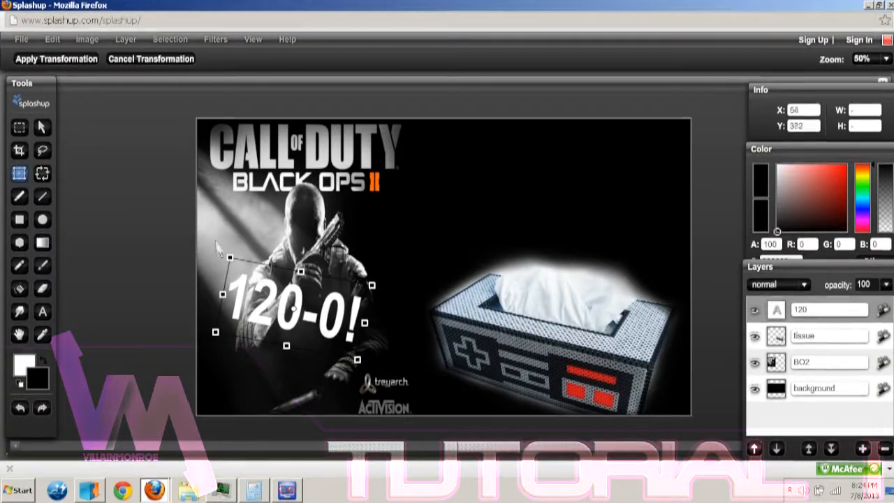
left_click_drag(230, 258, 208, 248)
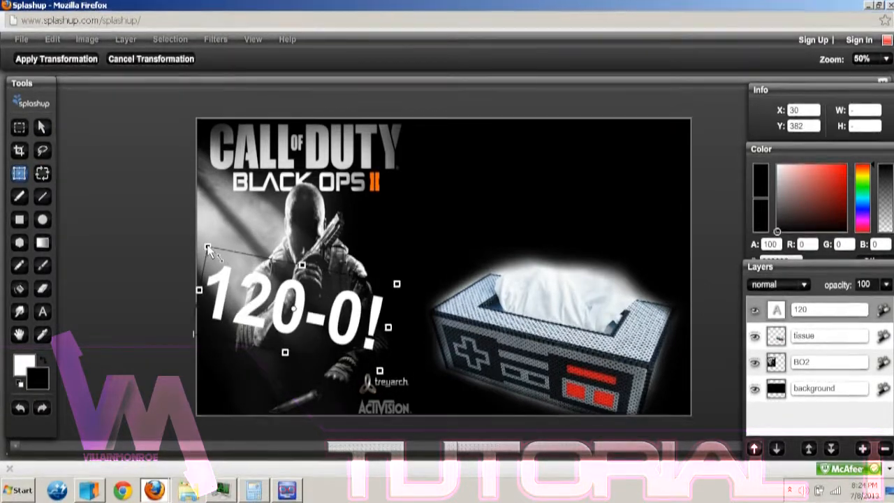
left_click(59, 61)
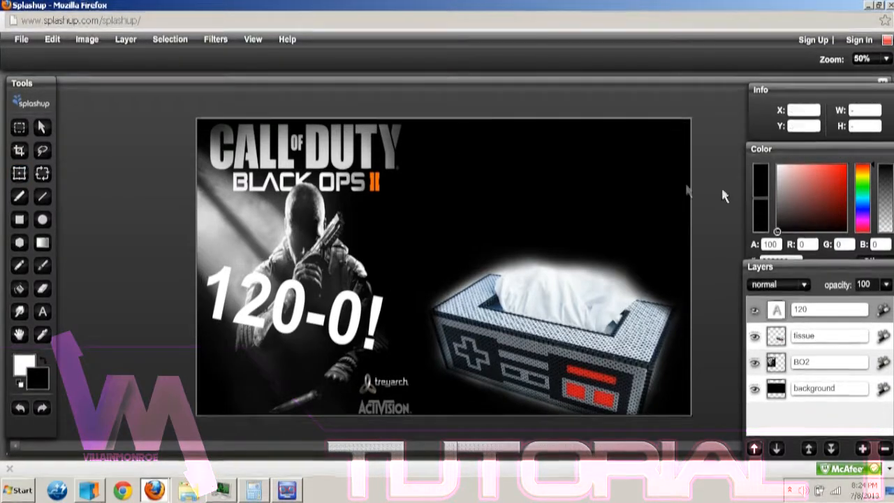
Try the multiply, screen and darken blend modes on the 120 layer, then set it to difference
left_click(790, 285)
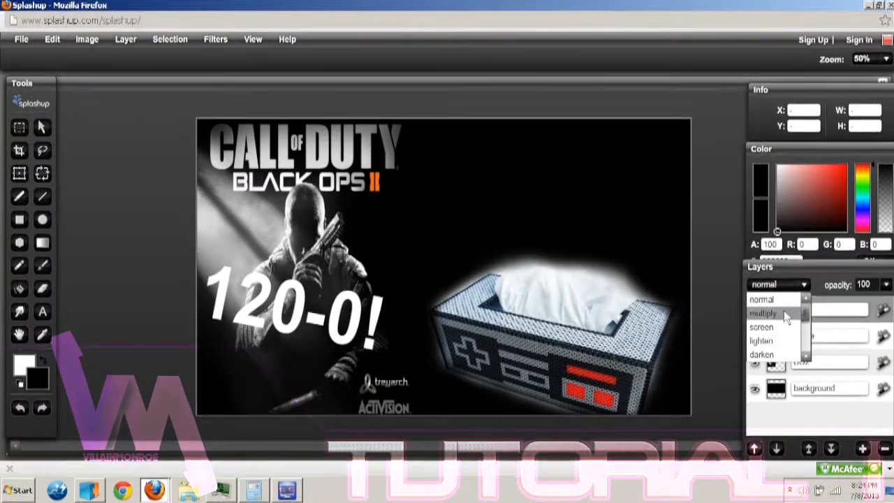
left_click(783, 312)
left_click(791, 285)
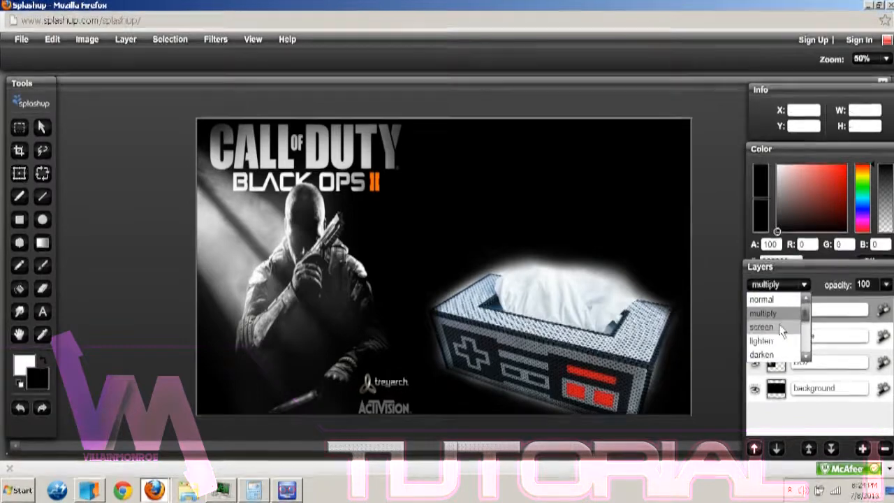
left_click(780, 326)
left_click(803, 286)
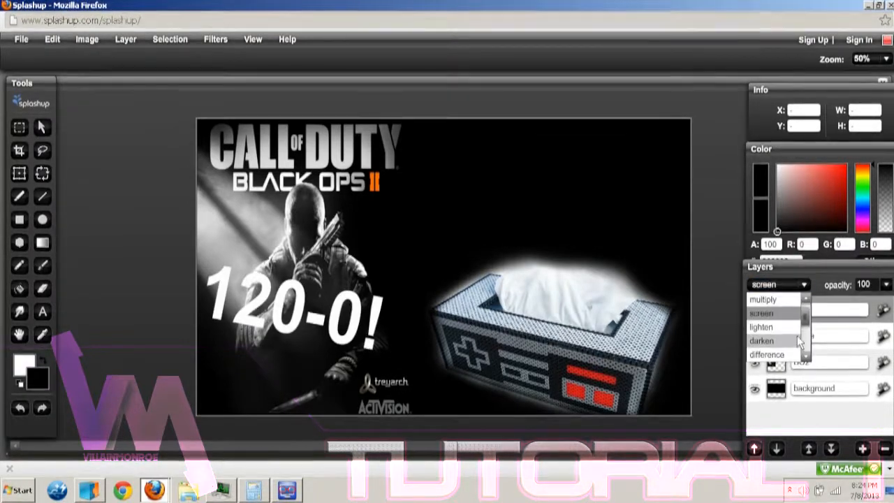
left_click(761, 341)
left_click(803, 285)
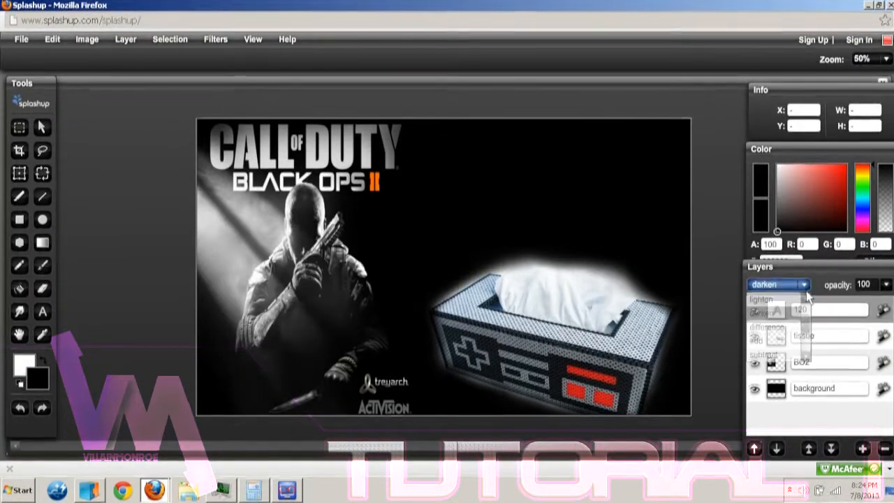
left_click(779, 327)
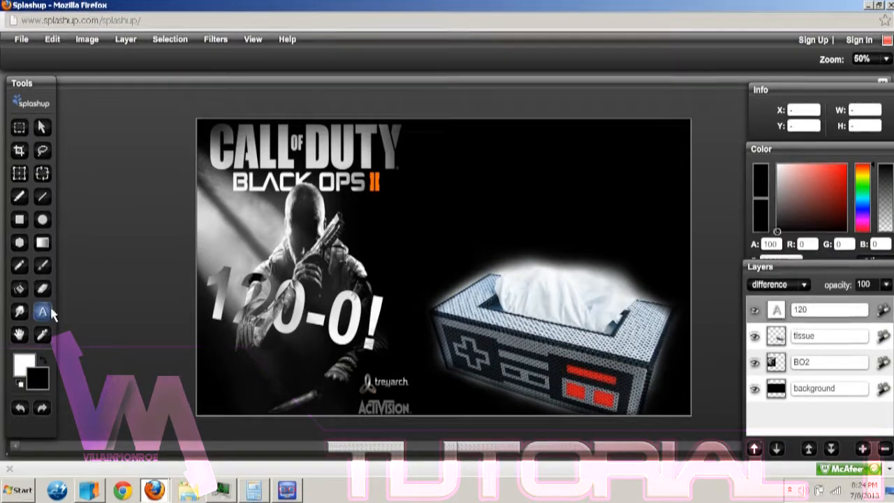
Add the text "GAMER TEARS" in the black area above the tissue box, on a new layer directly above the background
left_click(773, 394)
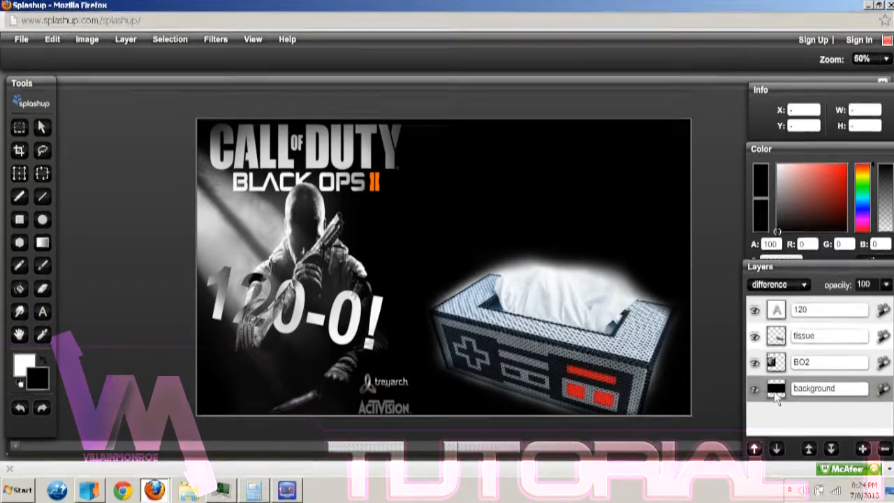
left_click(42, 314)
left_click(476, 171)
type("GA")
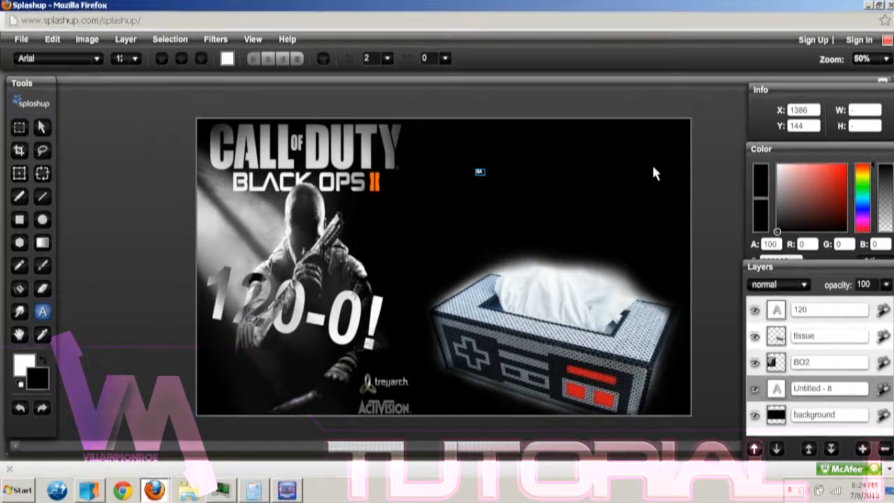
type("MER TEARS")
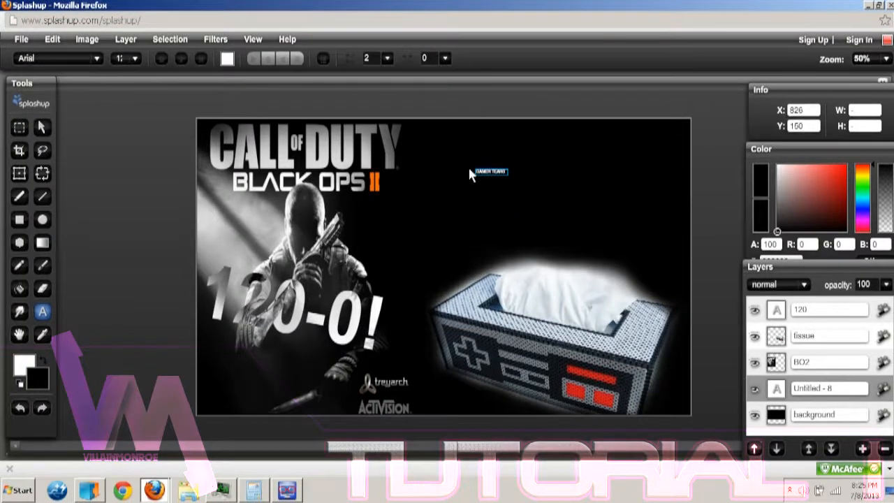
Set the "GAMER TEARS" text's size to 72 and make it bold
left_click(128, 60)
scroll(122, 104, "down", 3)
left_click(118, 123)
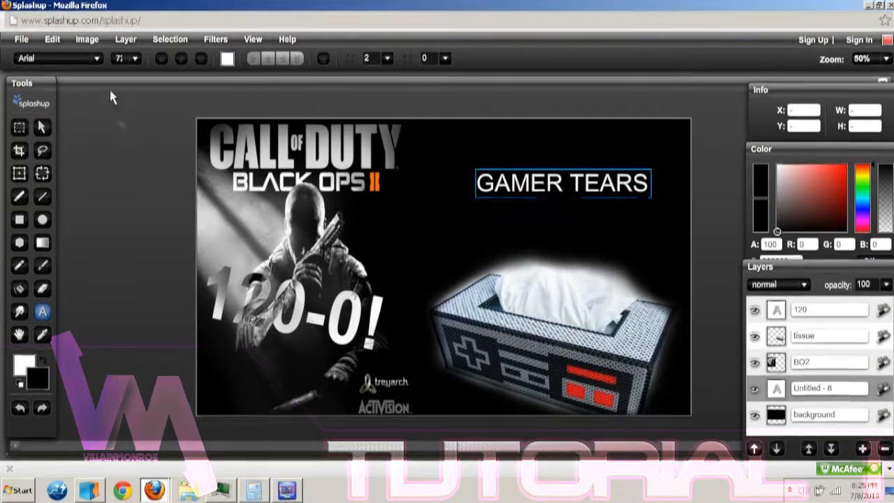
left_click(96, 59)
left_click(161, 60)
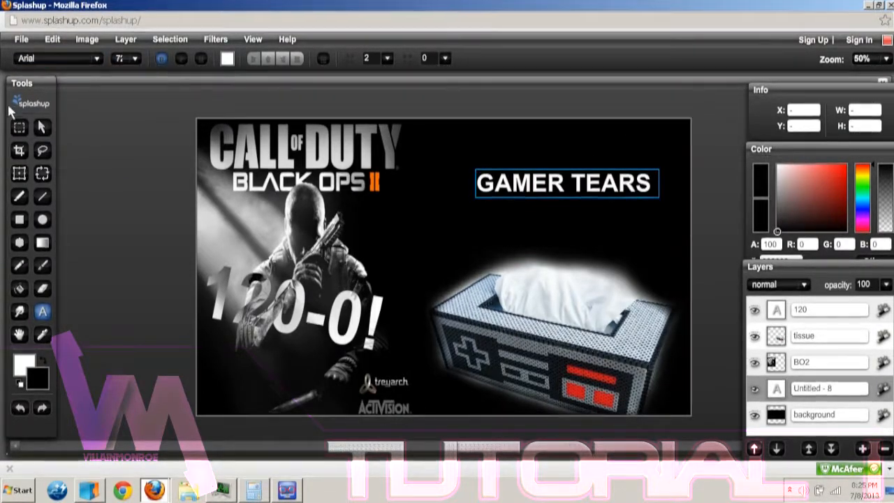
Enlarge the "GAMER TEARS" caption with a free transform and shift it toward the cover art so the whole text fits on the canvas
left_click(41, 126)
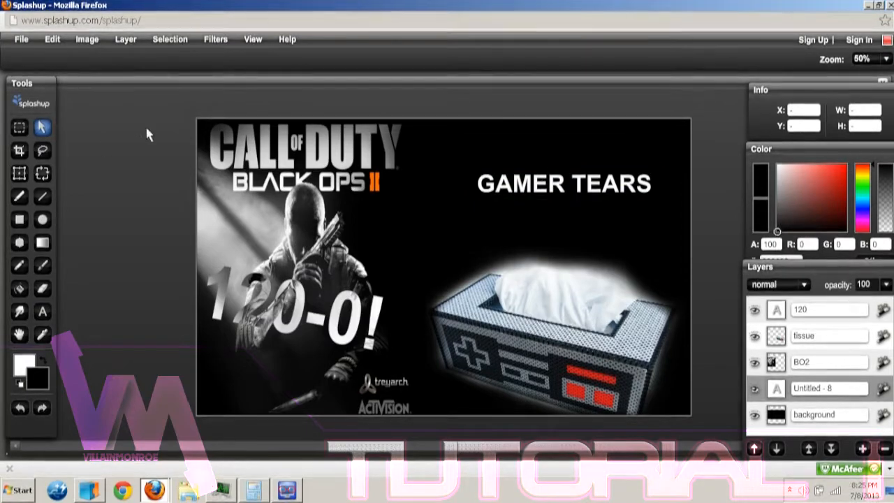
left_click(19, 174)
left_click_drag(475, 202, 415, 239)
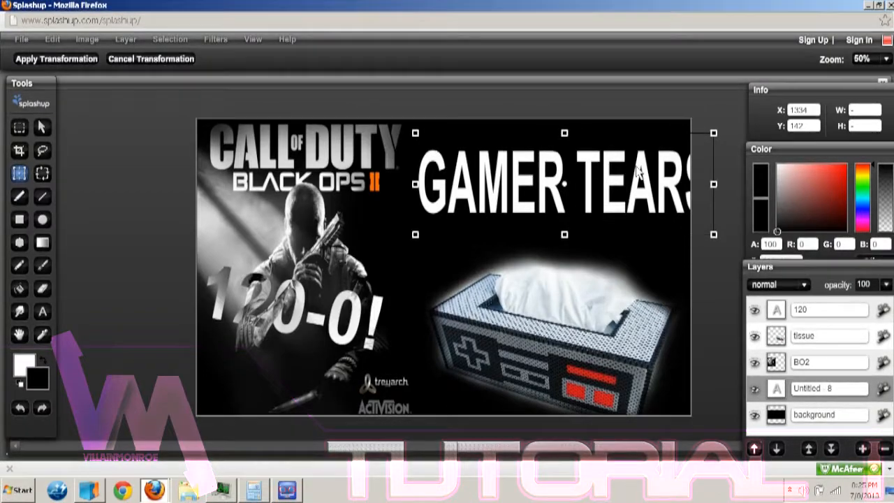
left_click(23, 60)
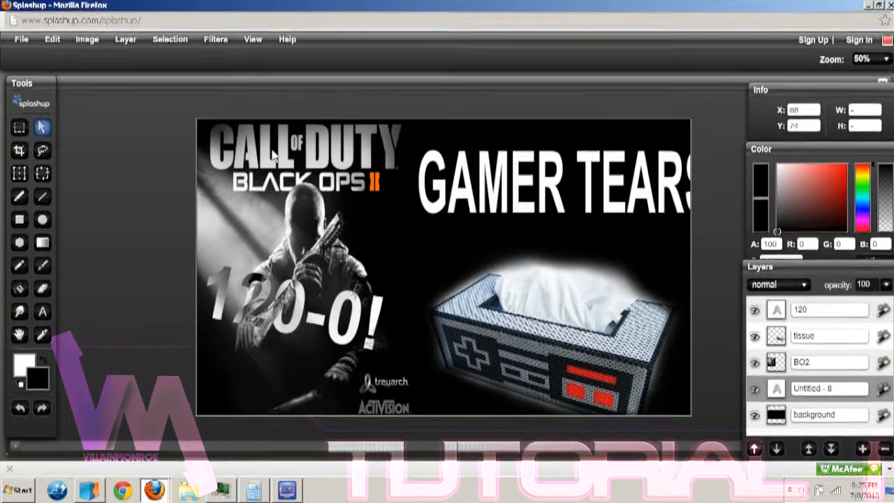
left_click_drag(587, 164, 522, 179)
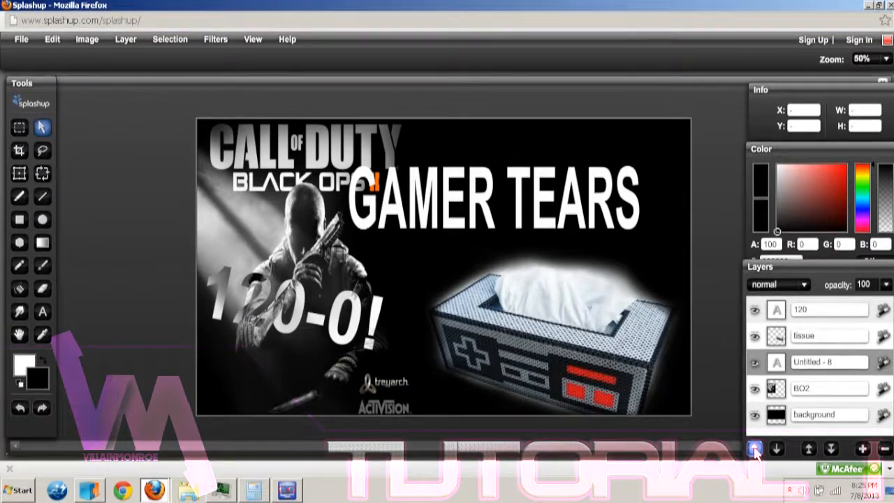
Raise the "GAMER TEARS" text layer to the top of the layer stack and rename it "tears"
left_click(754, 450)
left_click(754, 450)
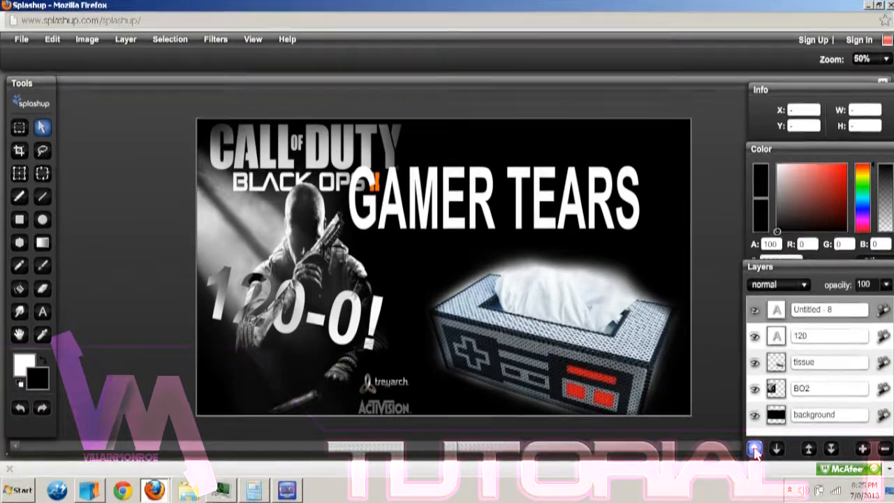
left_click(845, 310)
type("tears")
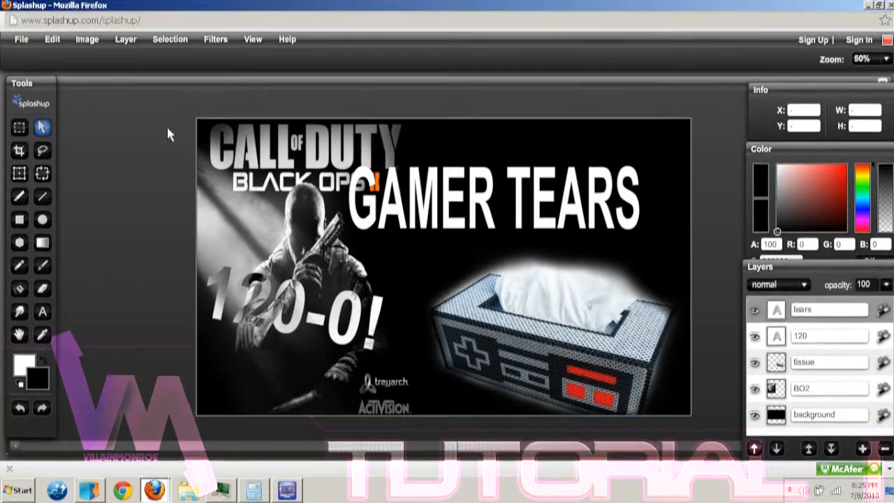
Reposition the "GAMER TEARS" caption just above the tissue box, clear of the Black Ops II logo
left_click_drag(419, 217, 441, 235)
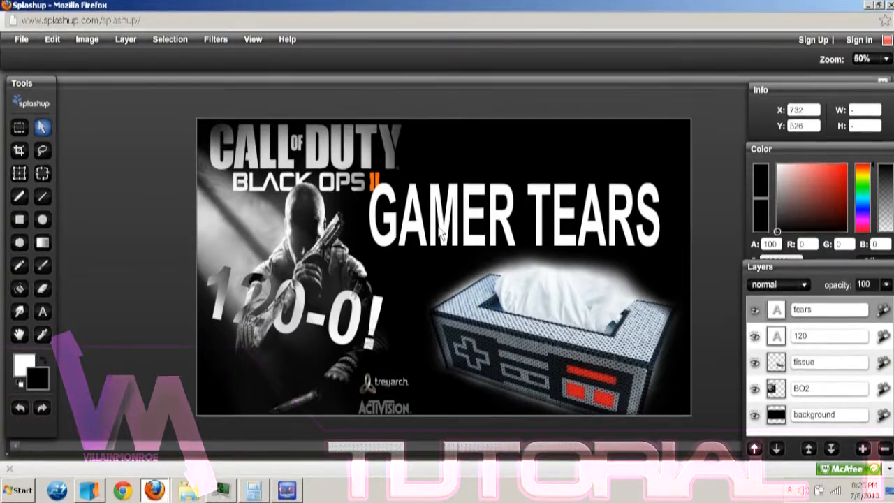
left_click_drag(440, 234, 451, 235)
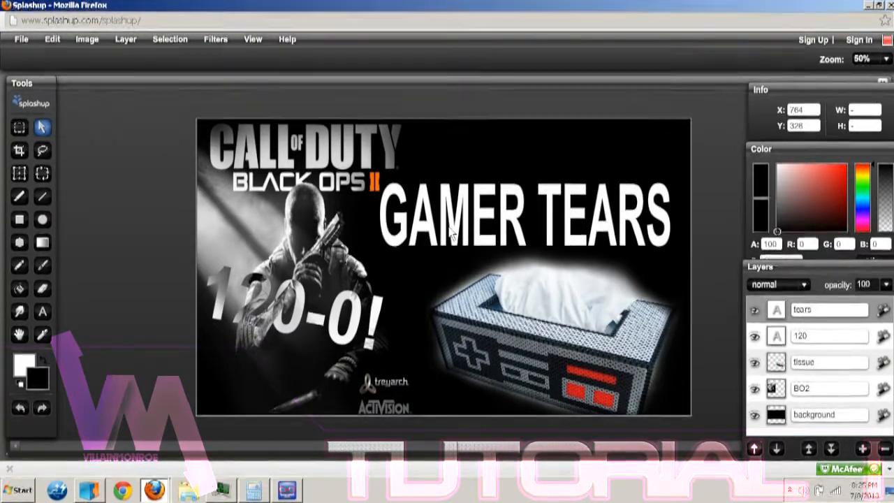
Add a drop shadow effect to the tears layer and set its color to red, b10b0b
left_click(882, 312)
left_click_drag(585, 167, 313, 178)
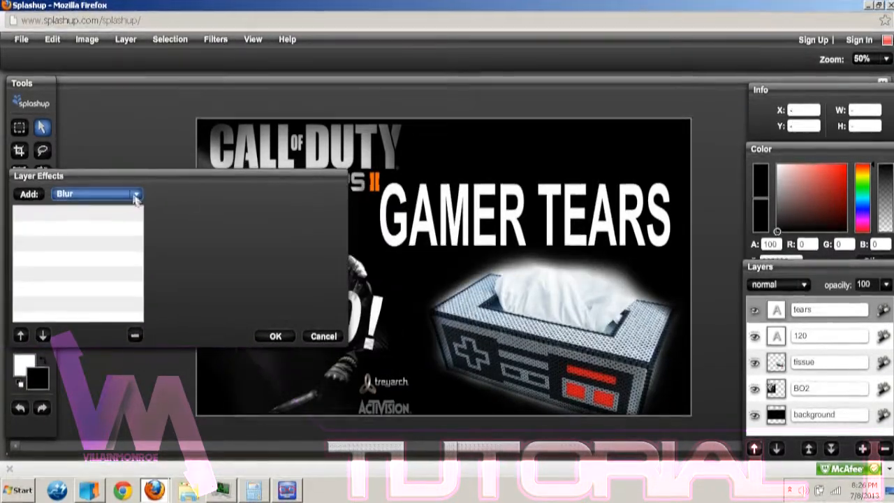
left_click(135, 196)
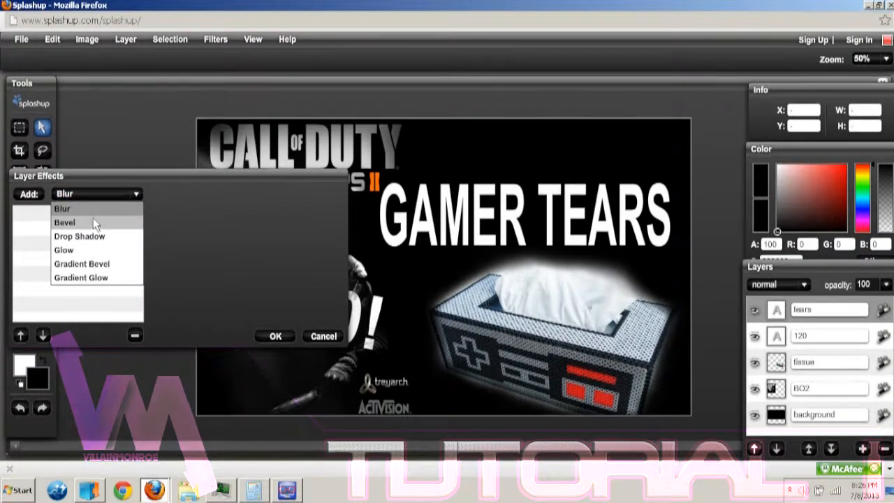
left_click(90, 235)
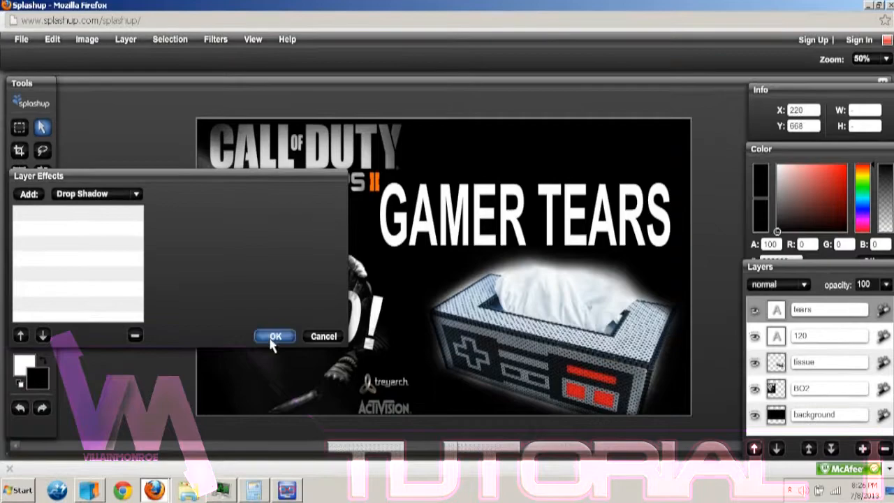
left_click(28, 195)
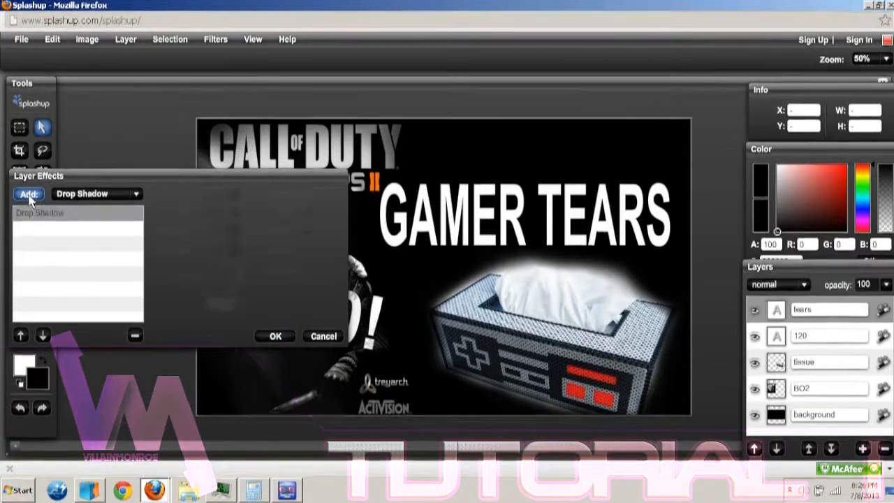
left_click(304, 194)
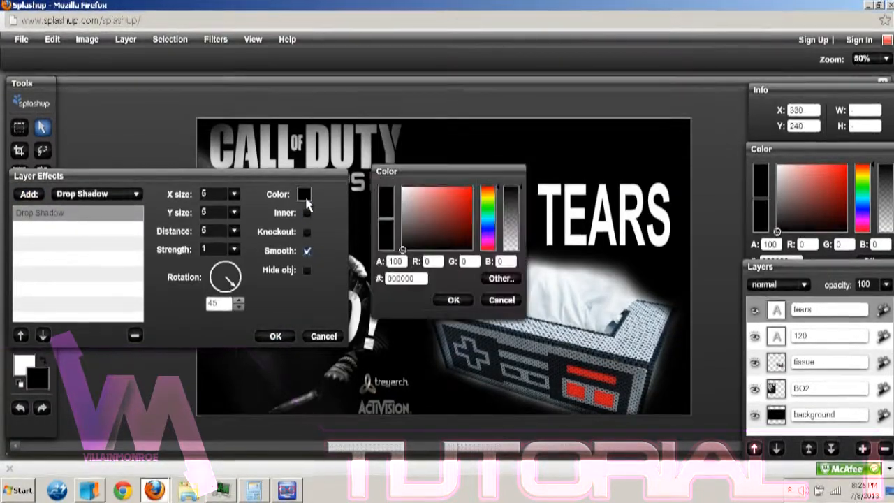
left_click(466, 205)
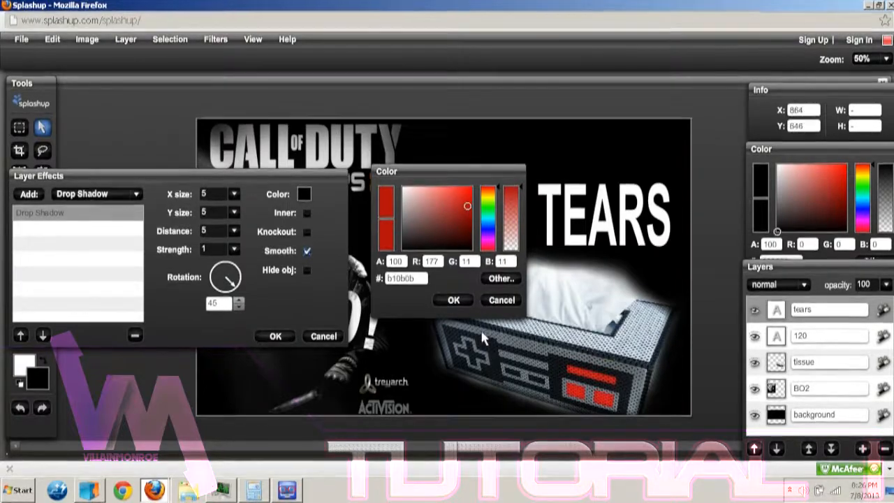
left_click(453, 299)
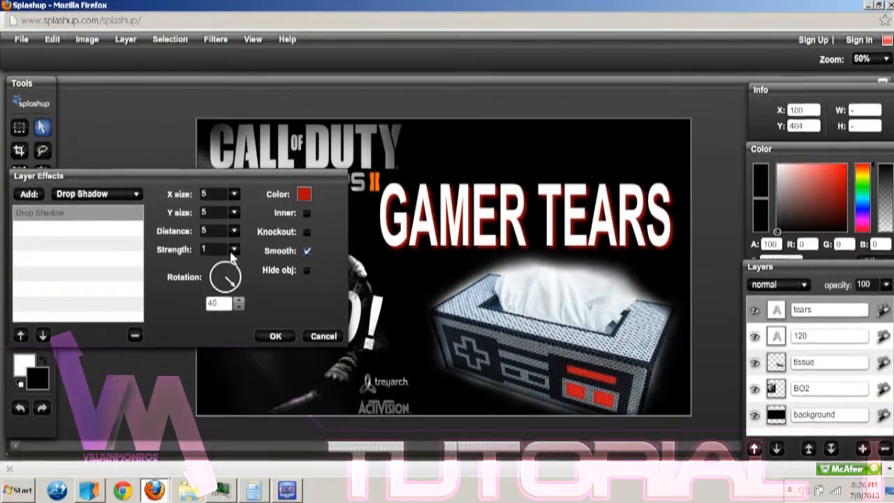
Set the drop shadow's rotation to 2 and its distance to 1
left_click_drag(223, 288, 243, 279)
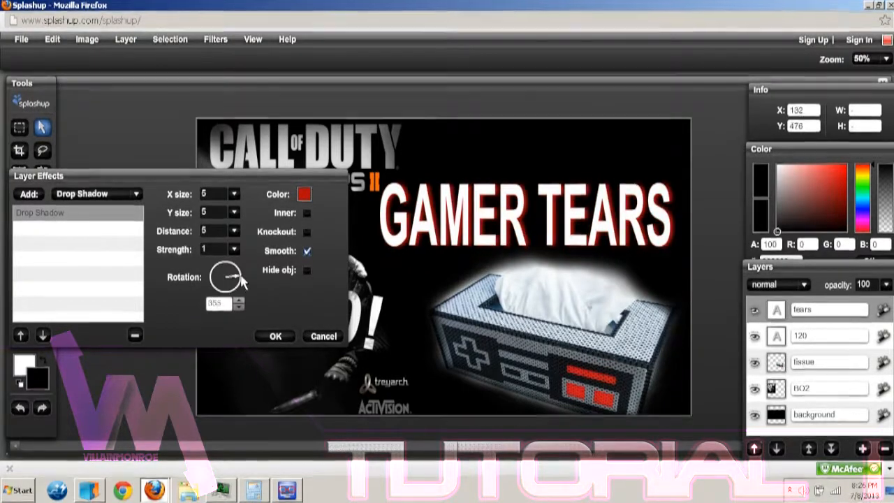
left_click(233, 231)
left_click_drag(241, 231, 242, 227)
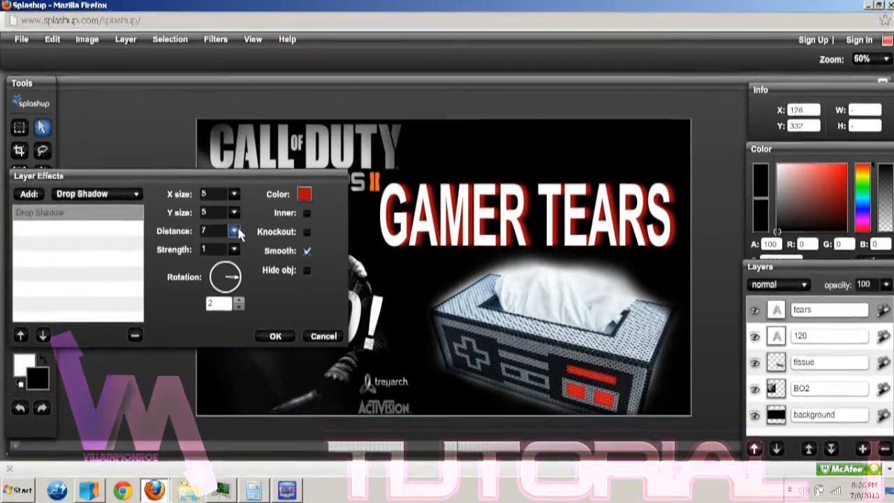
left_click(236, 232)
left_click_drag(242, 225, 244, 230)
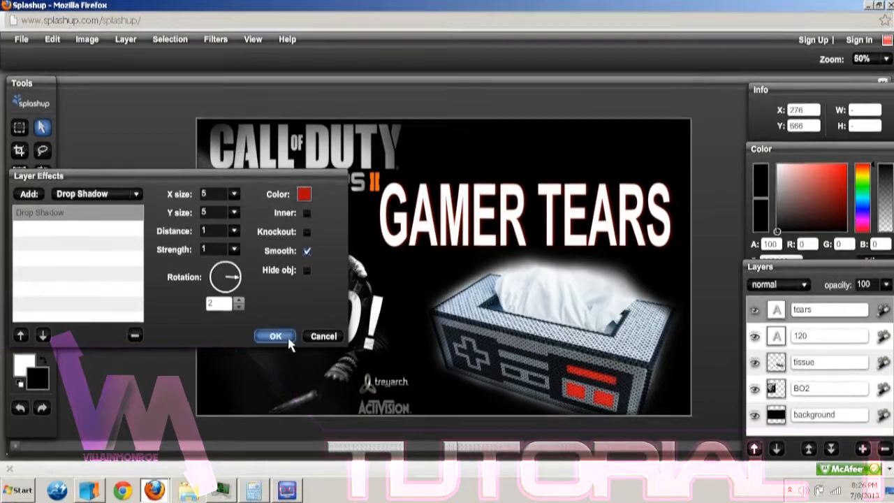
Add a bevel effect to the tears layer, compare the outer and full types, and set it to outer
left_click(139, 198)
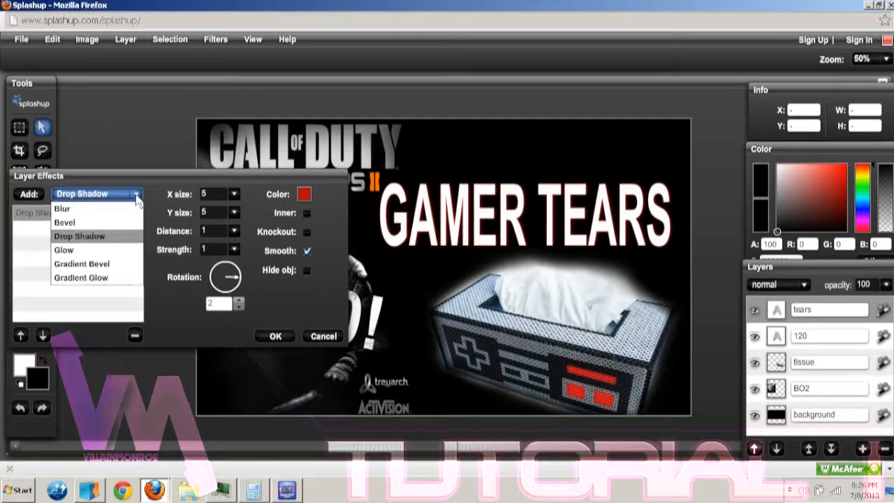
left_click(74, 223)
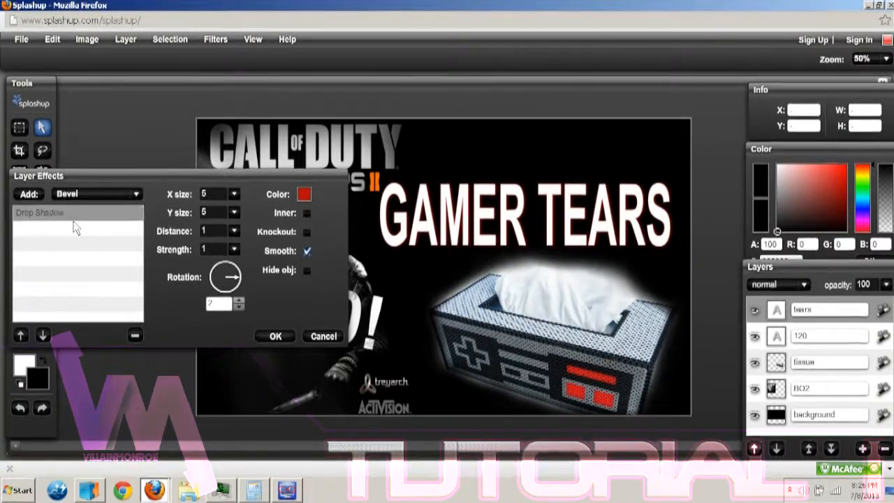
left_click(29, 195)
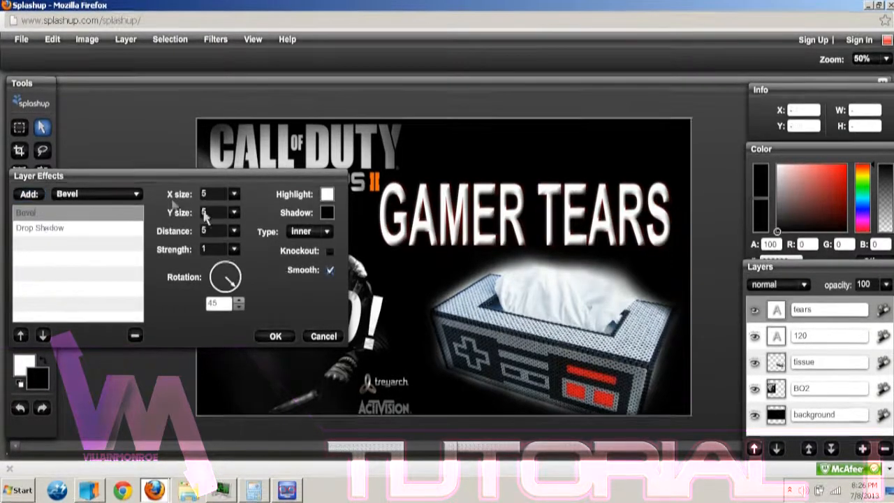
left_click(323, 237)
left_click(319, 249)
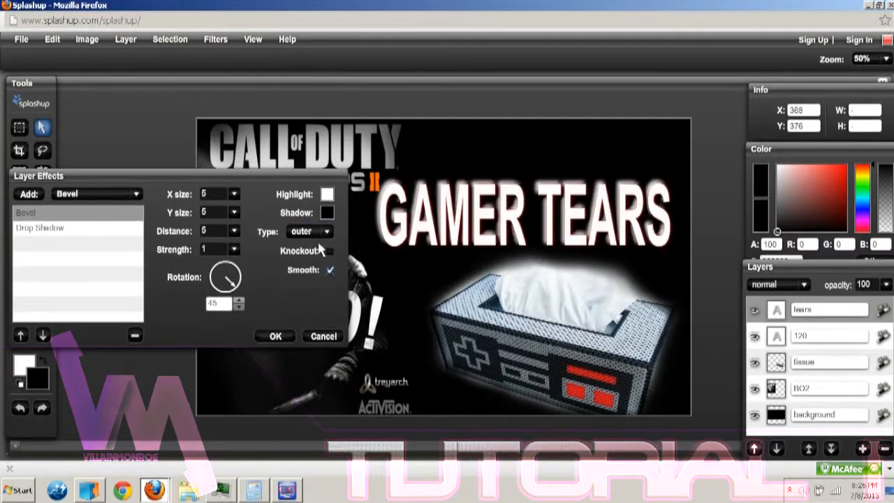
left_click(327, 233)
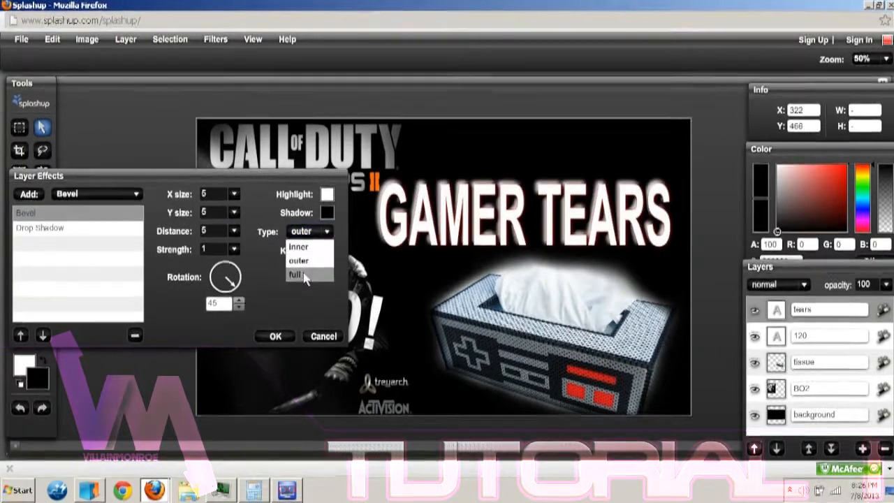
left_click(305, 277)
left_click(320, 234)
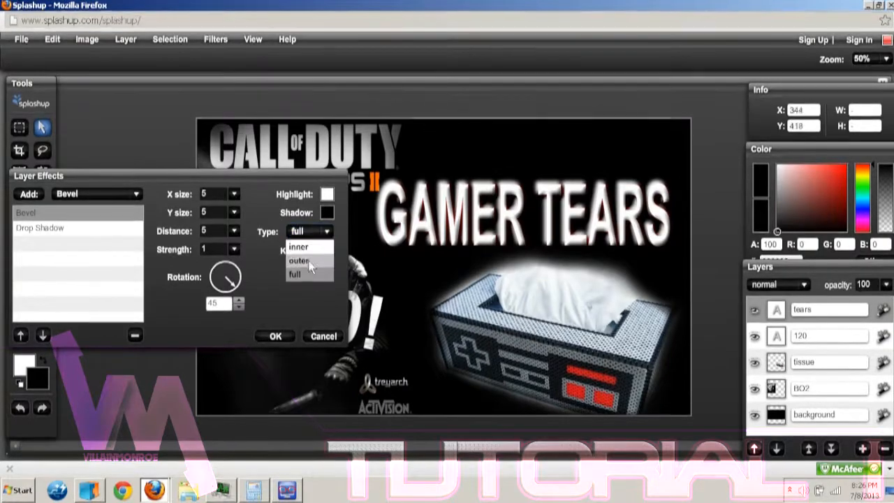
left_click(307, 259)
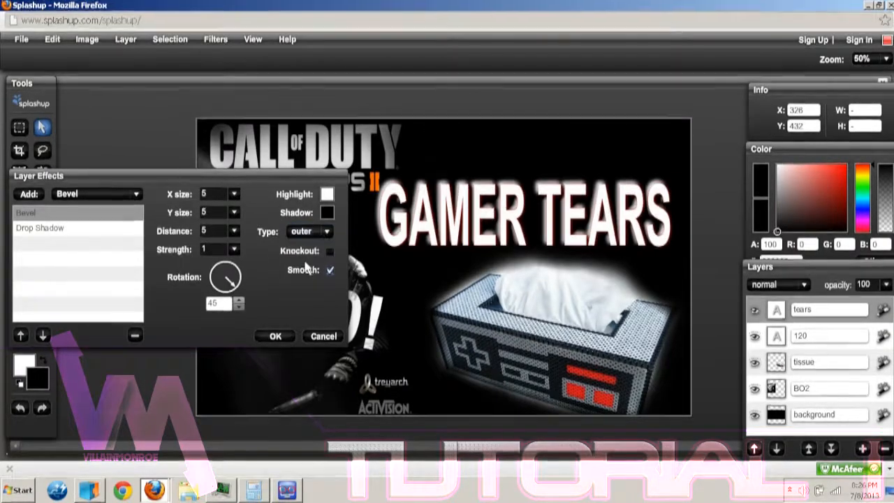
Set the bevel's highlight color to dark blue, 140962, and apply the layer effects
left_click(327, 194)
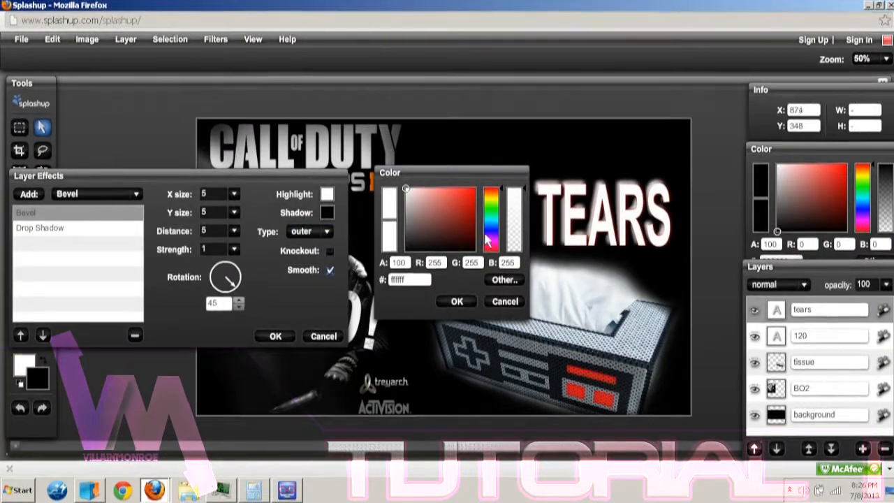
left_click(488, 233)
left_click(467, 222)
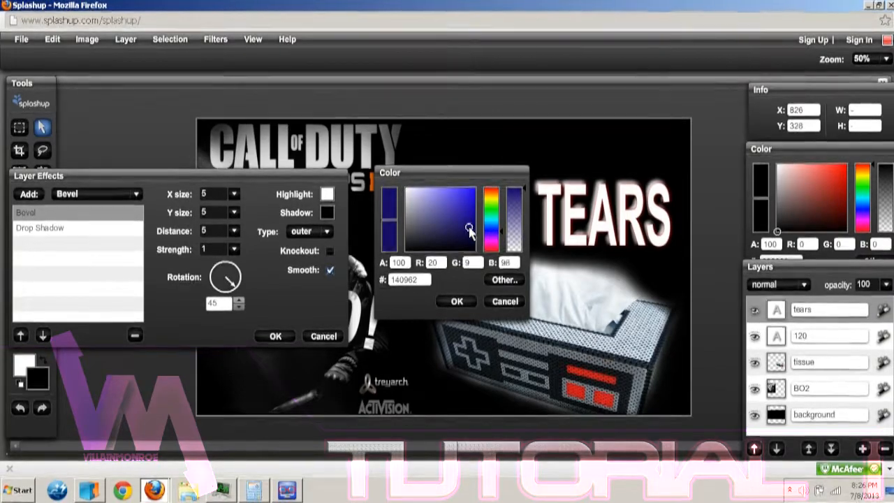
left_click(457, 301)
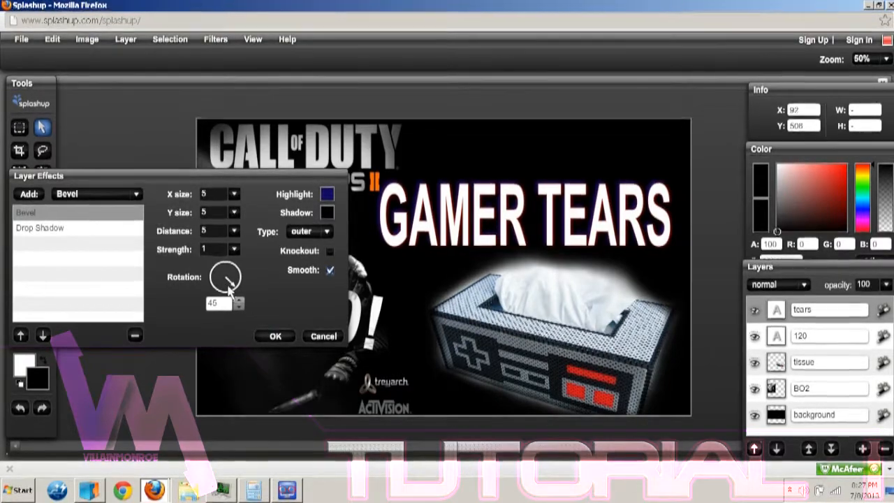
left_click(278, 337)
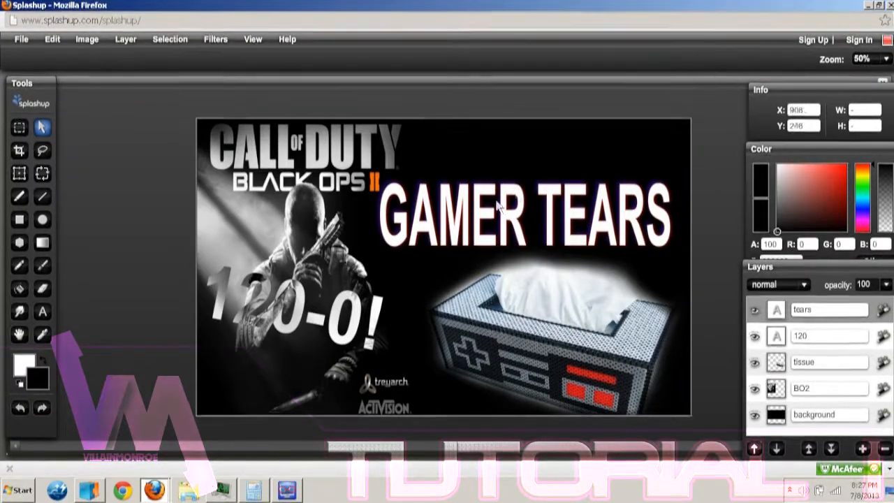
left_click(21, 40)
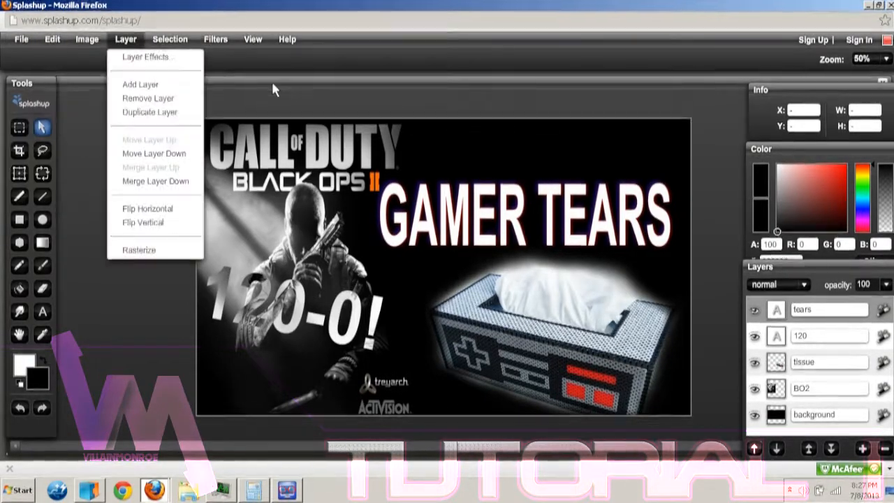
left_click(273, 85)
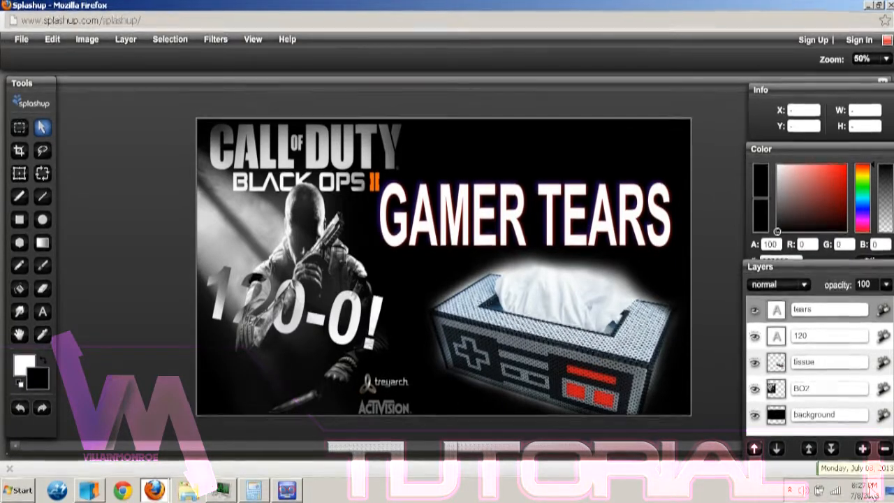
Open YeouschLogo.png from the desktop as a new layer in the thumbnail
left_click(27, 43)
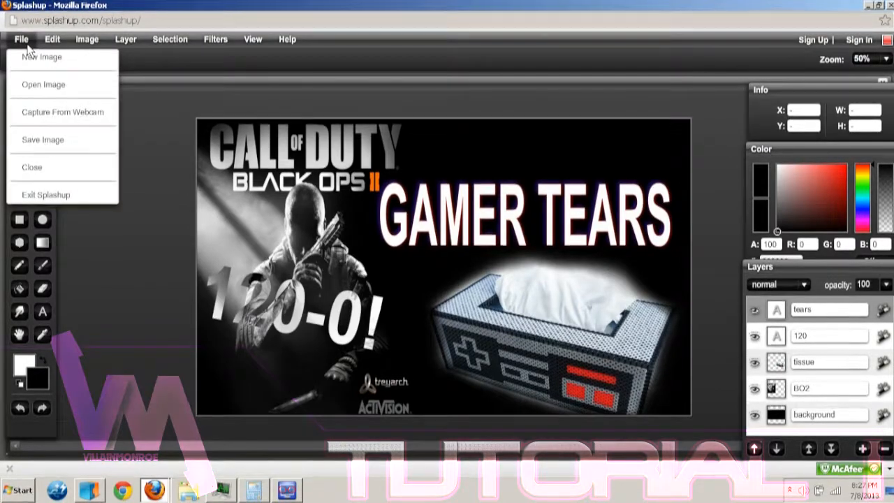
left_click(46, 83)
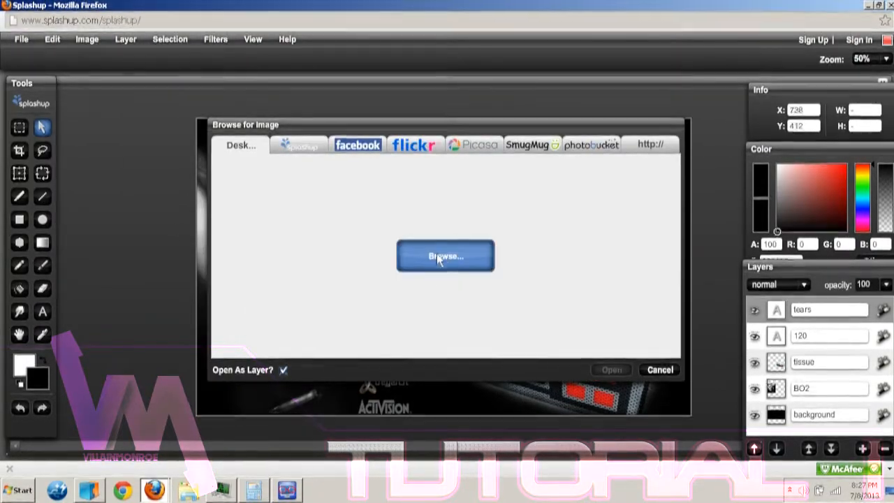
left_click(439, 259)
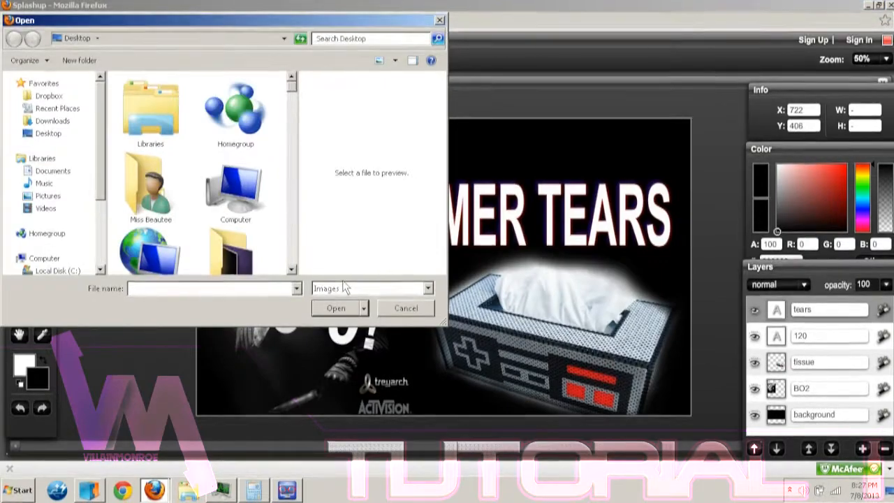
left_click(296, 288)
type("ye")
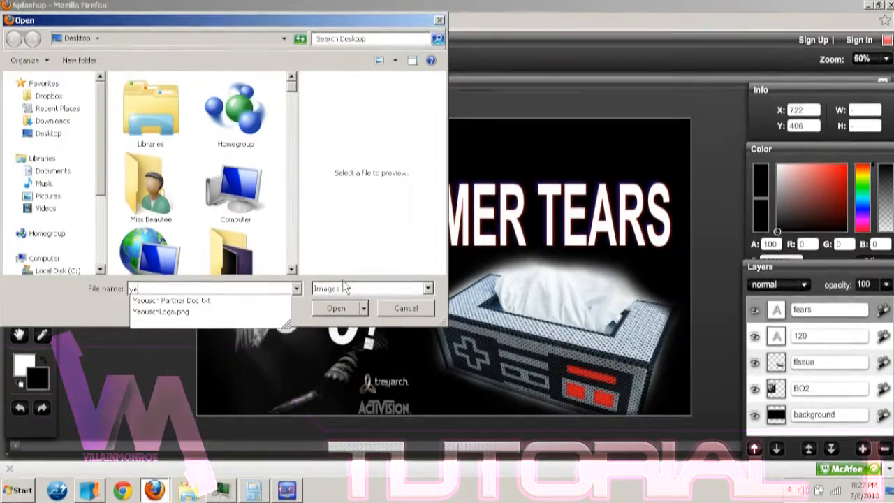
left_click(225, 314)
left_click(333, 308)
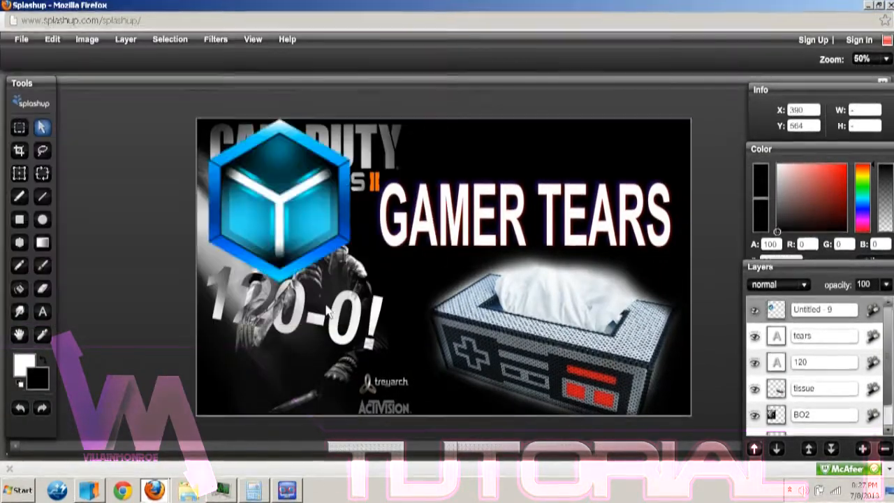
Scale the logo layer down to about half its size and move it above the GAMER TEARS caption
left_click(19, 172)
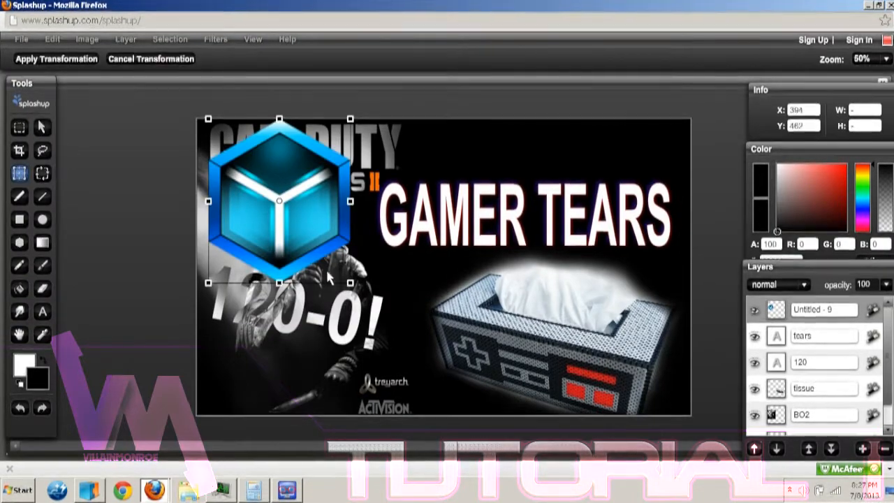
left_click_drag(350, 282, 318, 239)
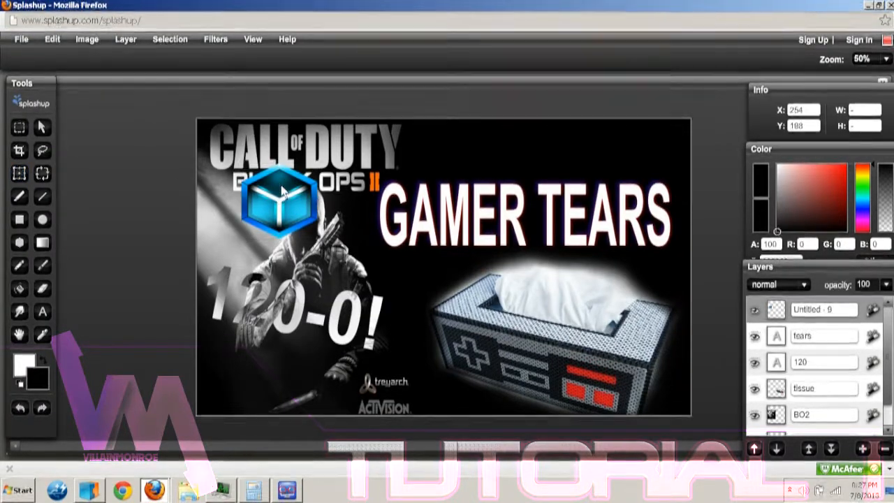
left_click(41, 126)
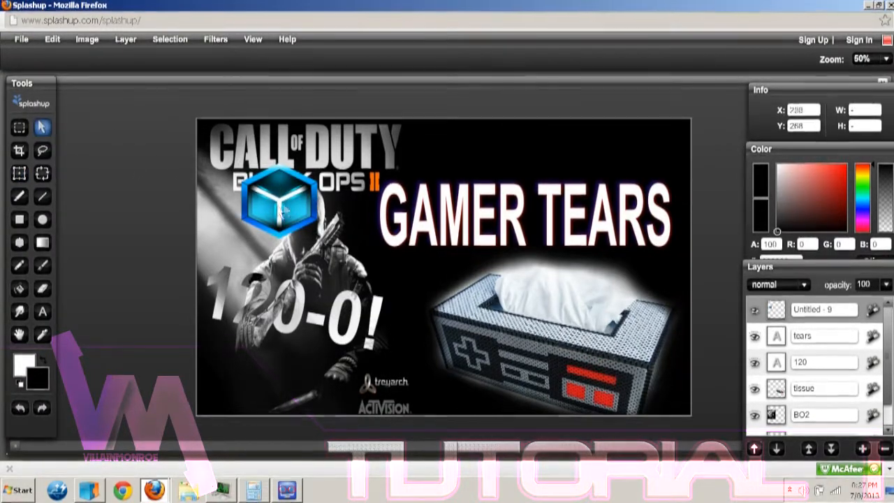
left_click_drag(267, 214, 523, 146)
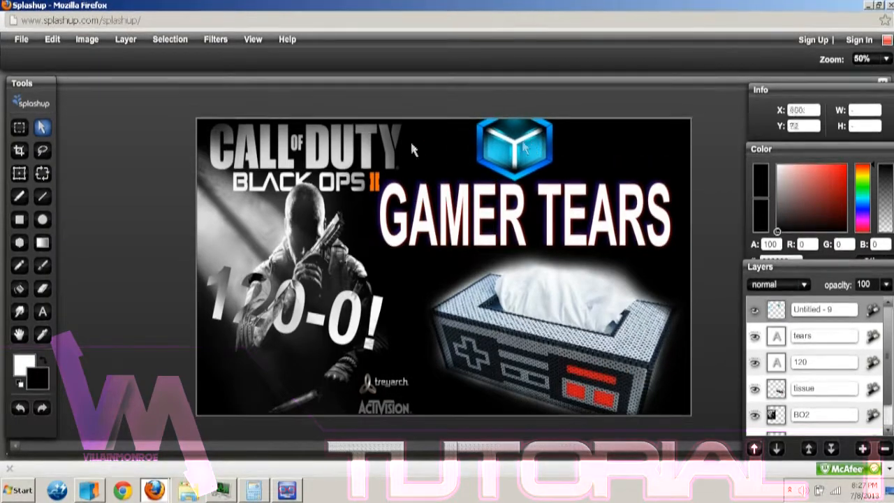
Rotate the logo slightly clockwise, apply the rotation, and move it to the thumbnail's upper-right corner above TEARS
left_click(43, 175)
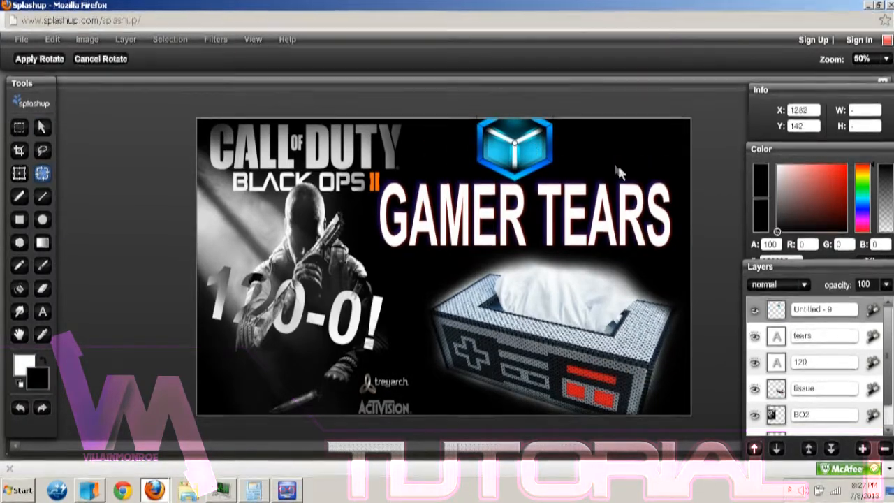
left_click_drag(560, 181, 546, 160)
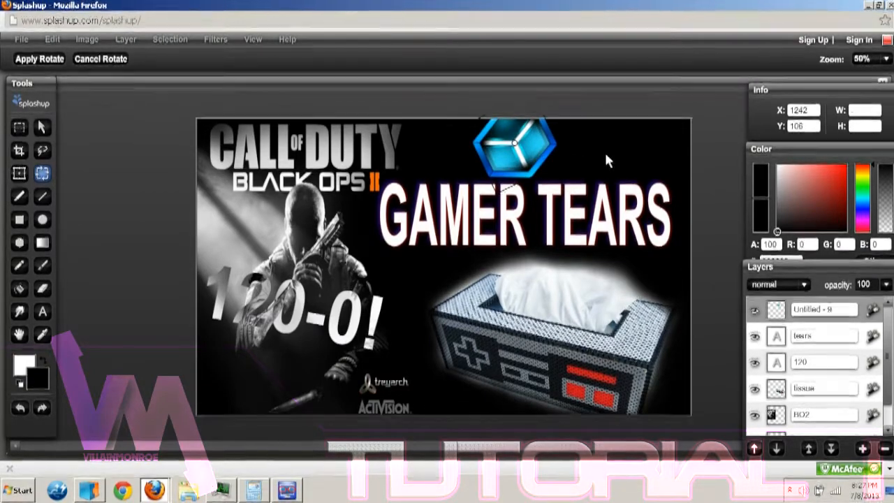
left_click(40, 59)
left_click(41, 126)
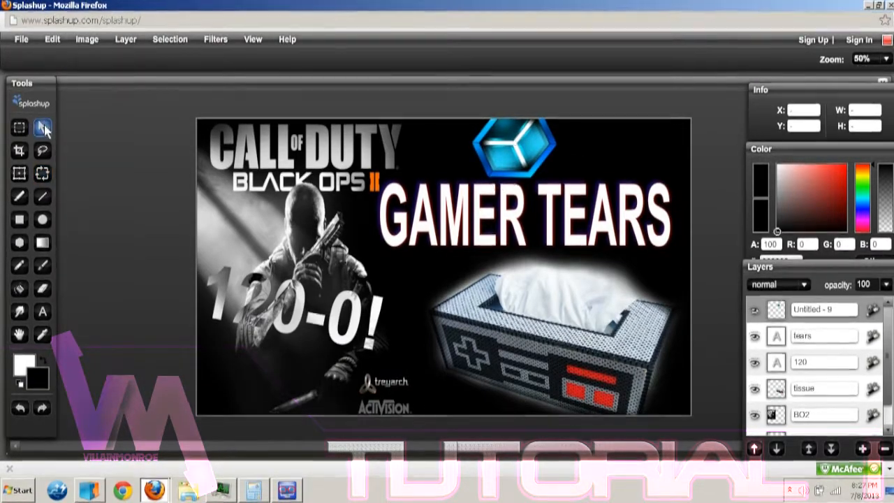
left_click_drag(523, 134, 638, 150)
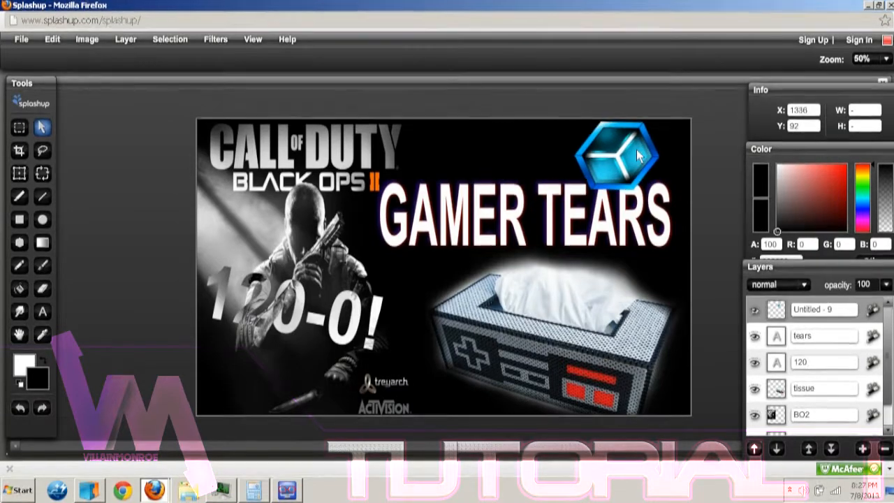
Set the logo layer's blend mode to screen and its opacity to 20
left_click(777, 284)
left_click(793, 327)
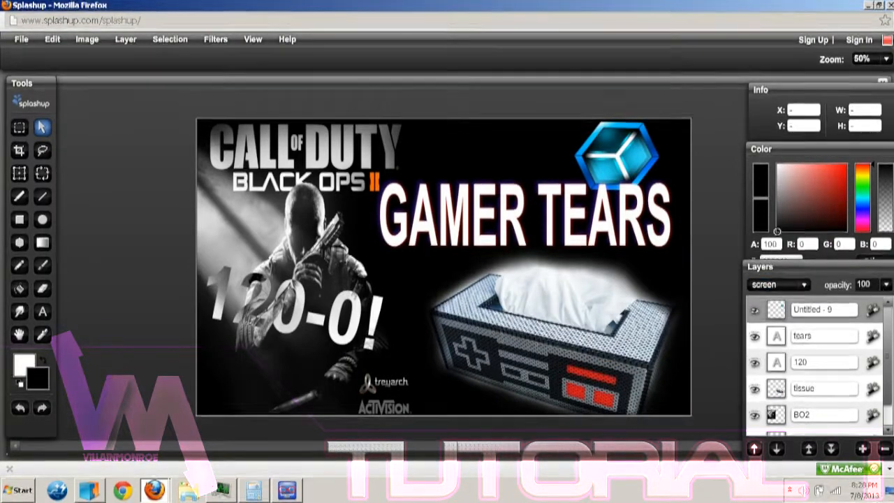
left_click(885, 285)
left_click_drag(891, 213, 891, 267)
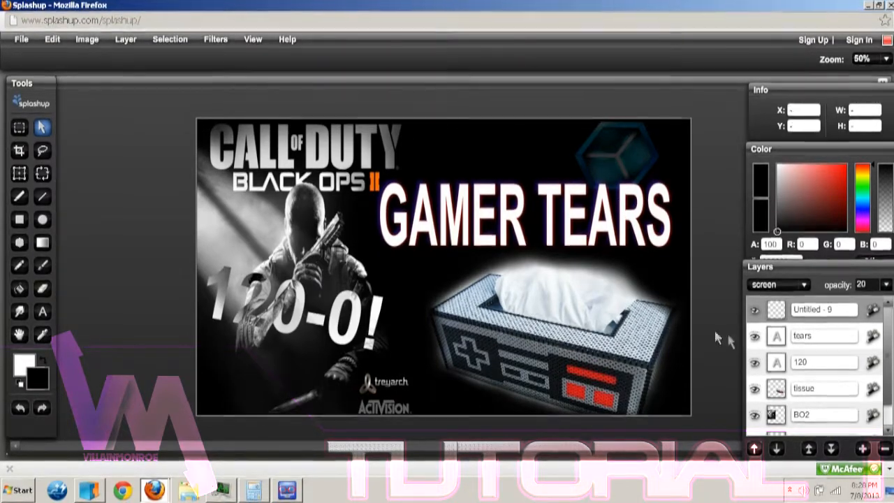
Add a drop shadow effect to the 120 layer and keep its caption in view beside the effect settings
left_click(852, 368)
left_click(873, 362)
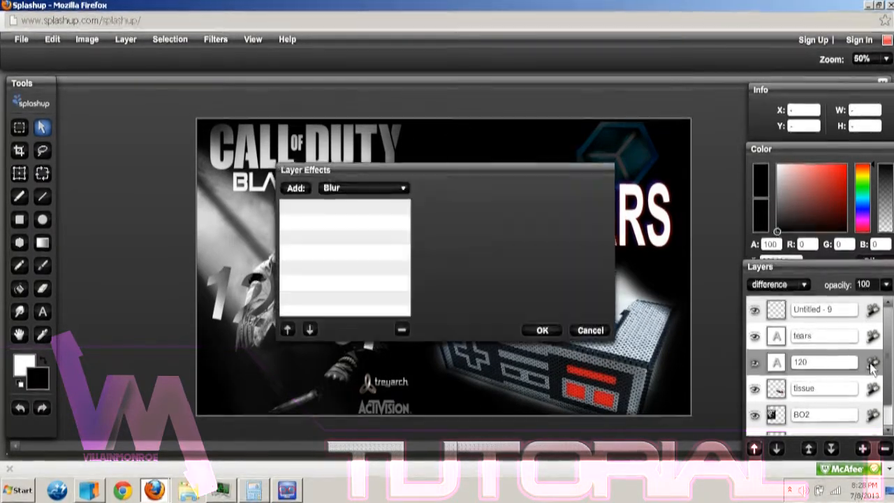
left_click(346, 188)
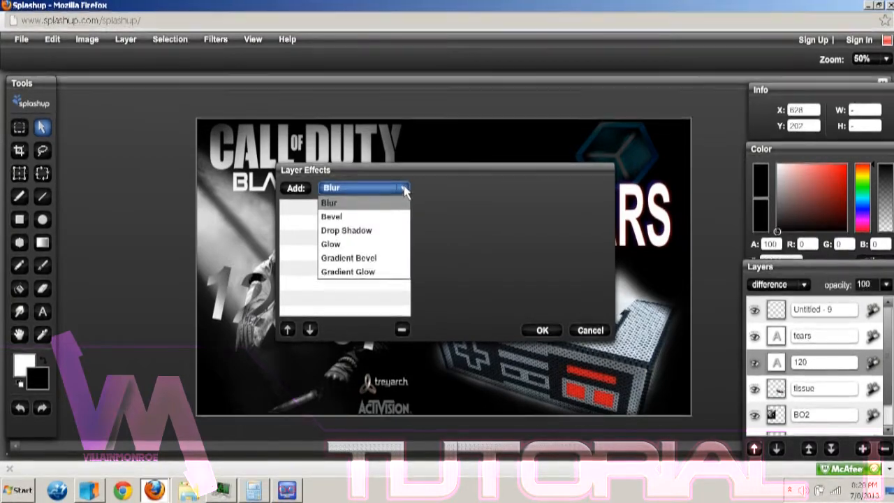
left_click(332, 228)
left_click(295, 188)
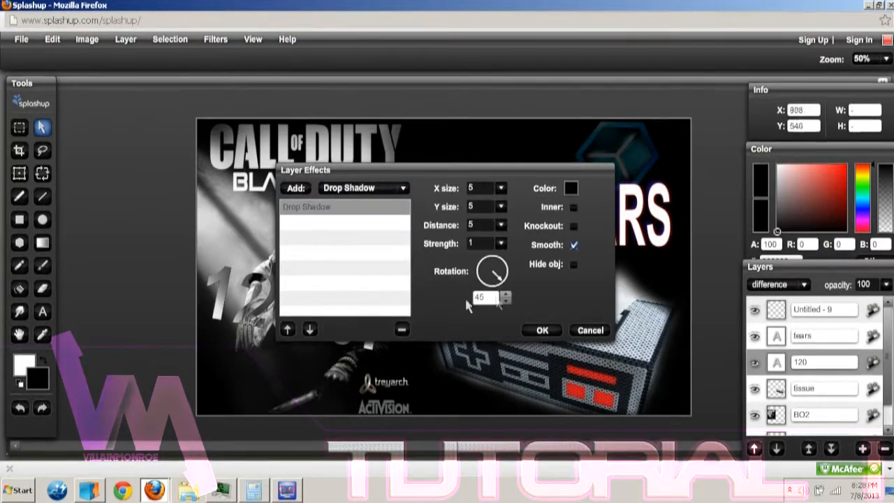
left_click_drag(490, 171, 628, 159)
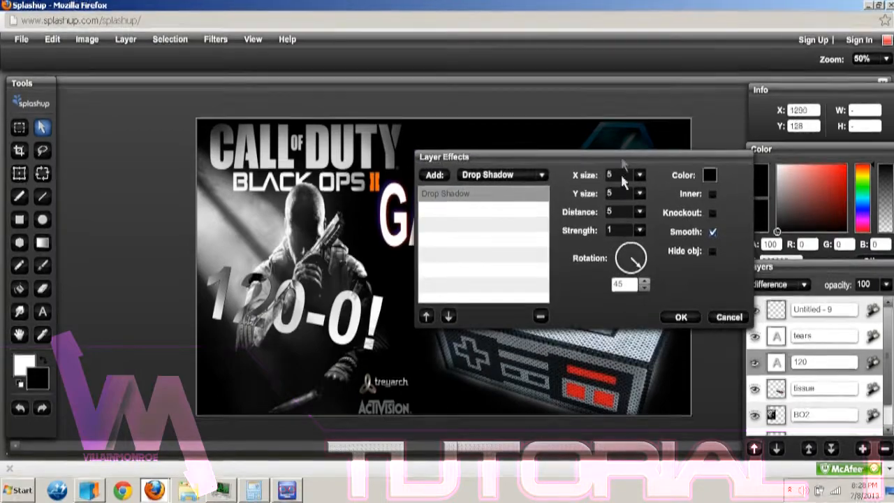
Set the 120 layer's drop shadow strength to 17 and apply the layer effects
left_click(639, 231)
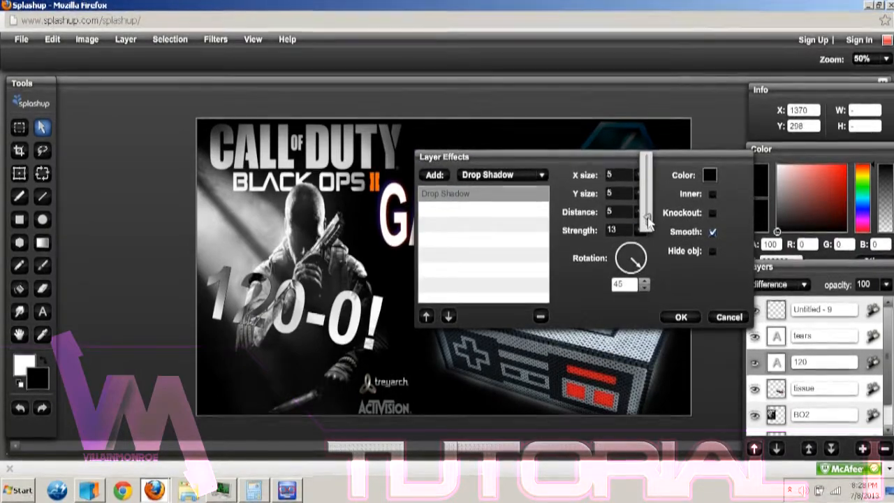
left_click(647, 215)
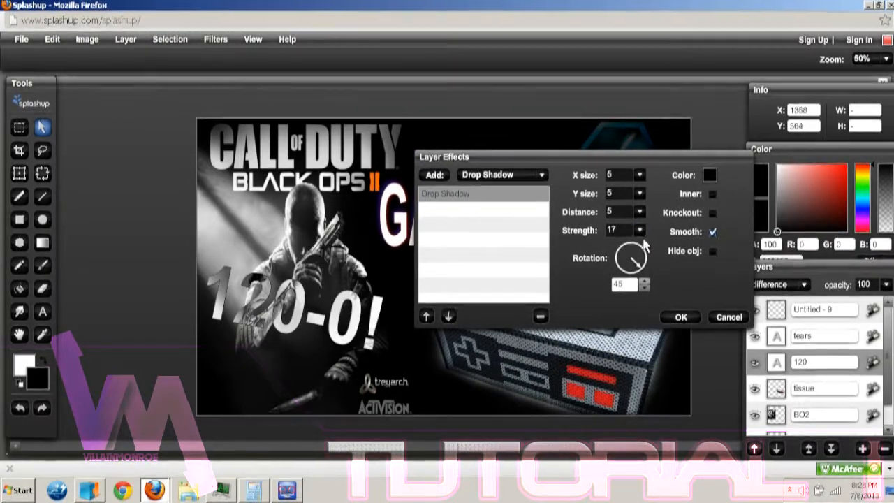
left_click(640, 215)
left_click_drag(648, 209, 649, 208)
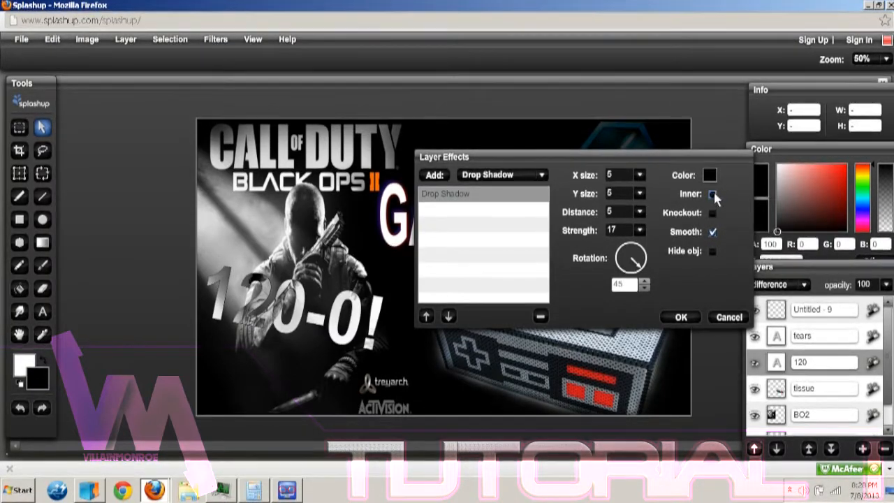
left_click(678, 317)
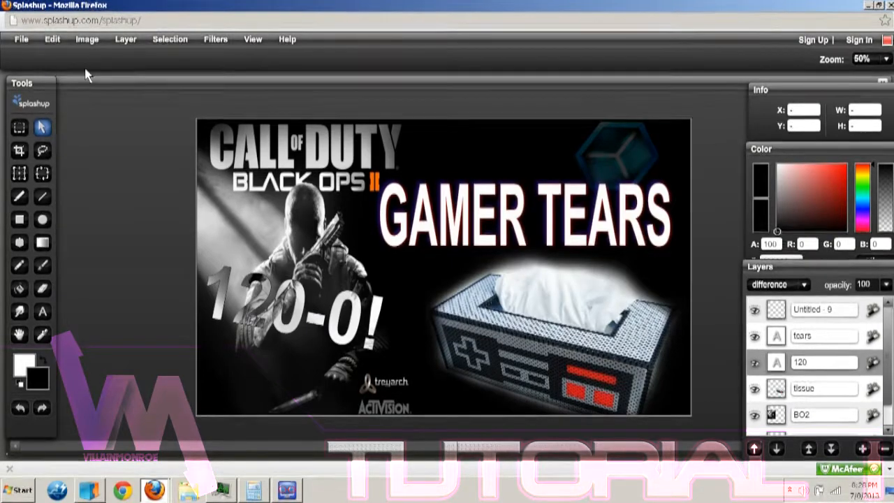
Save the finished thumbnail to the desktop as a png image named YT Thumb
left_click(20, 39)
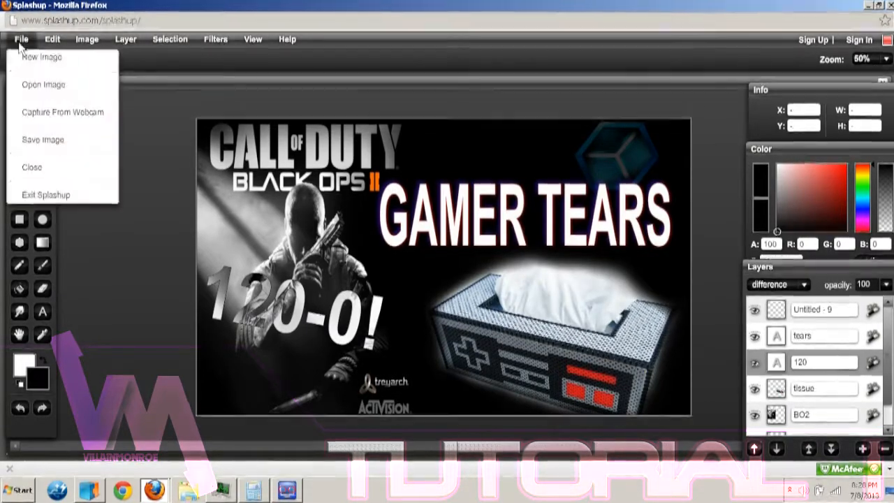
left_click(32, 141)
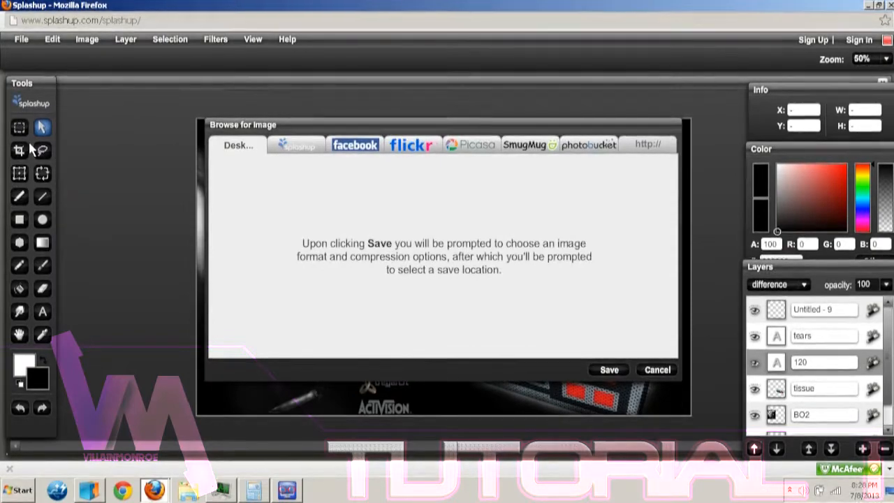
left_click(609, 370)
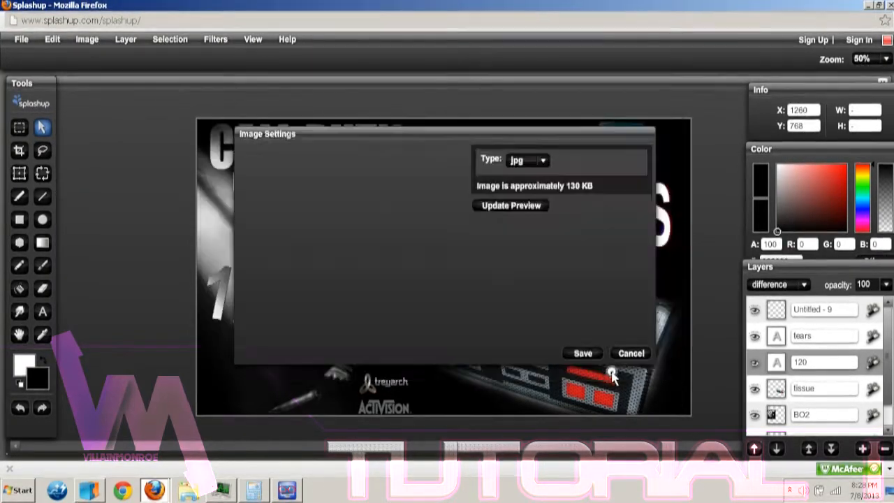
left_click(520, 161)
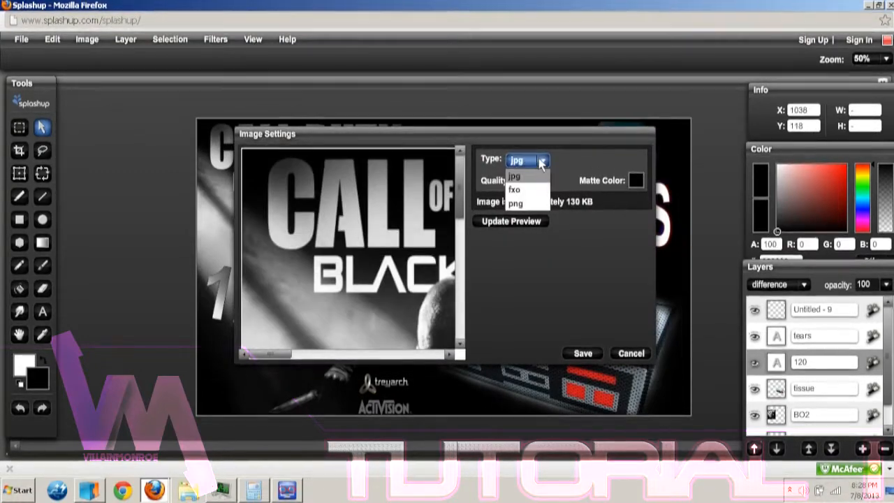
left_click(521, 205)
left_click(520, 207)
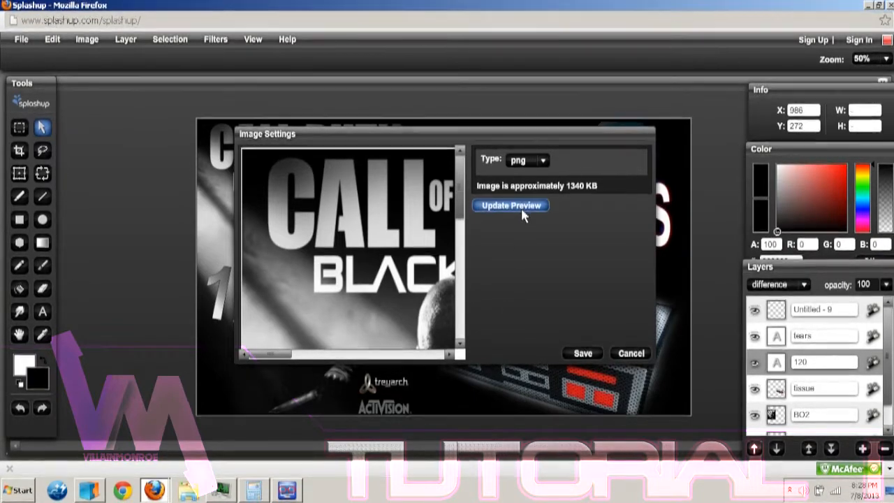
left_click(583, 354)
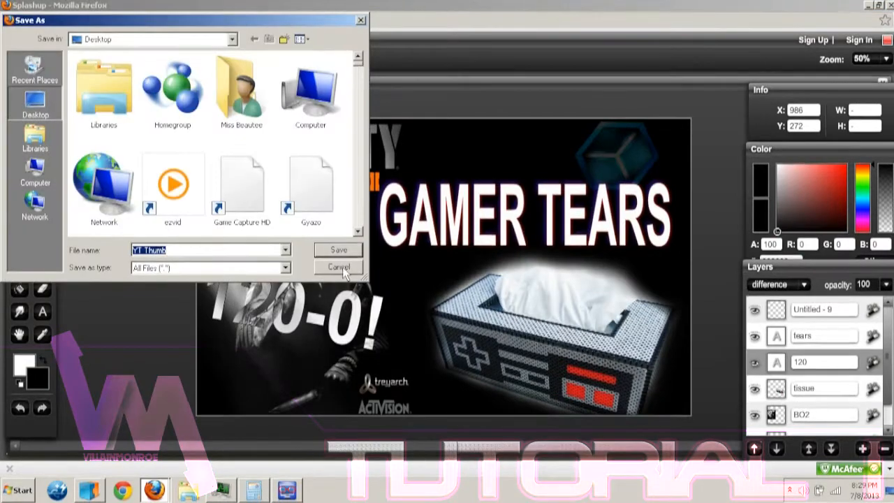
left_click(169, 250)
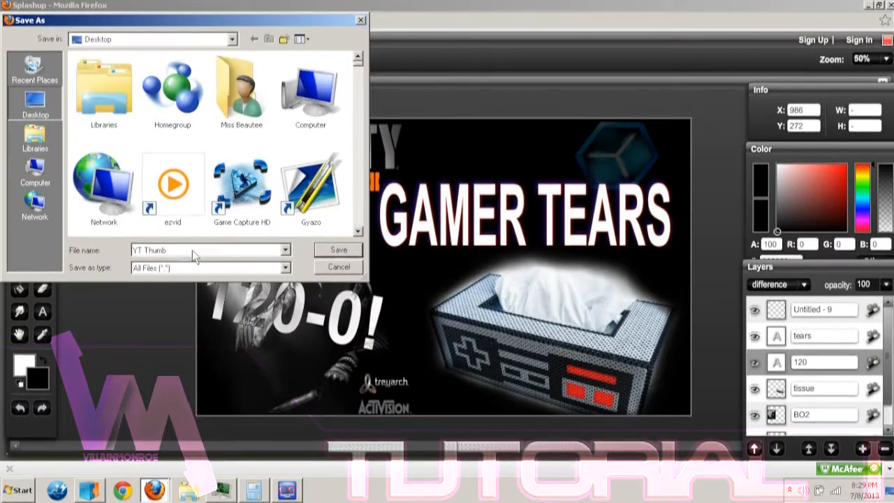
left_click(332, 250)
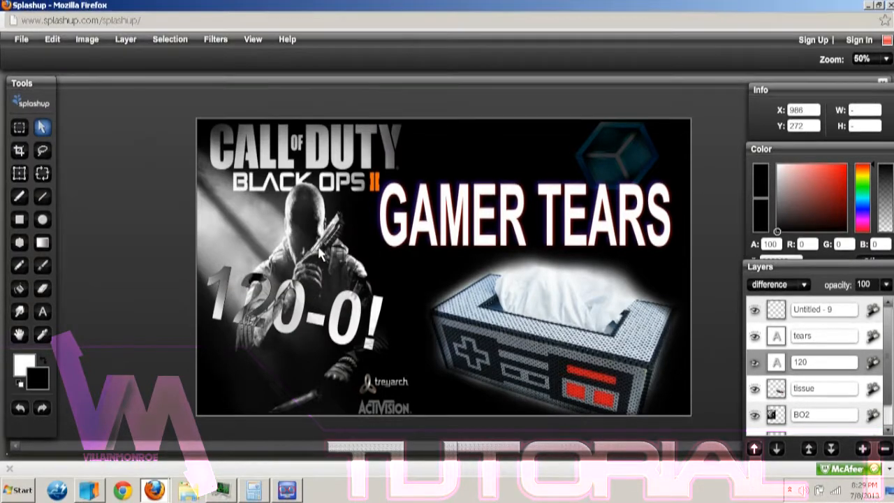